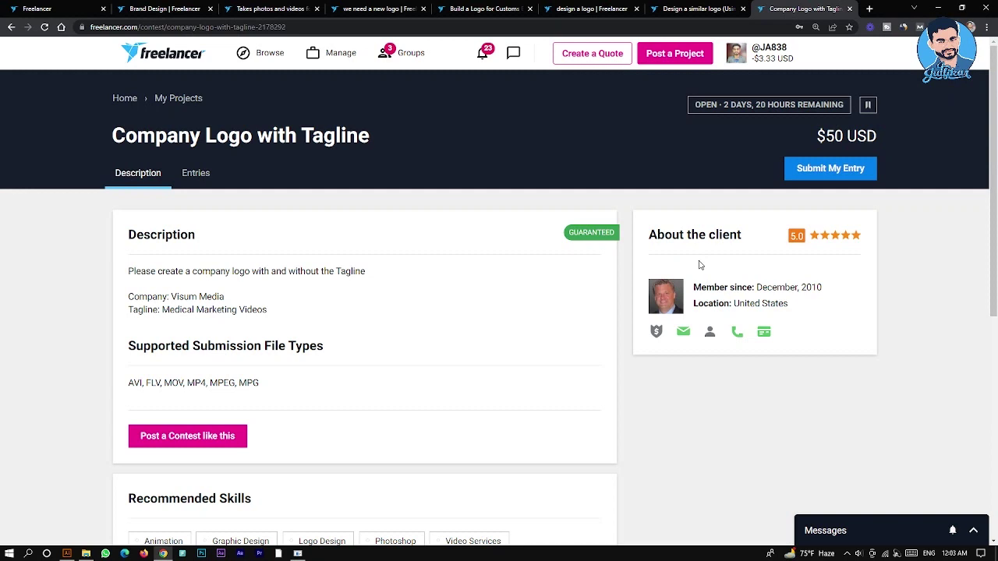
Show the Company Logo with Tagline contest's Entries tab and scroll through its 101 submissions
{"action": "left_click", "coordinate": [198, 174]}
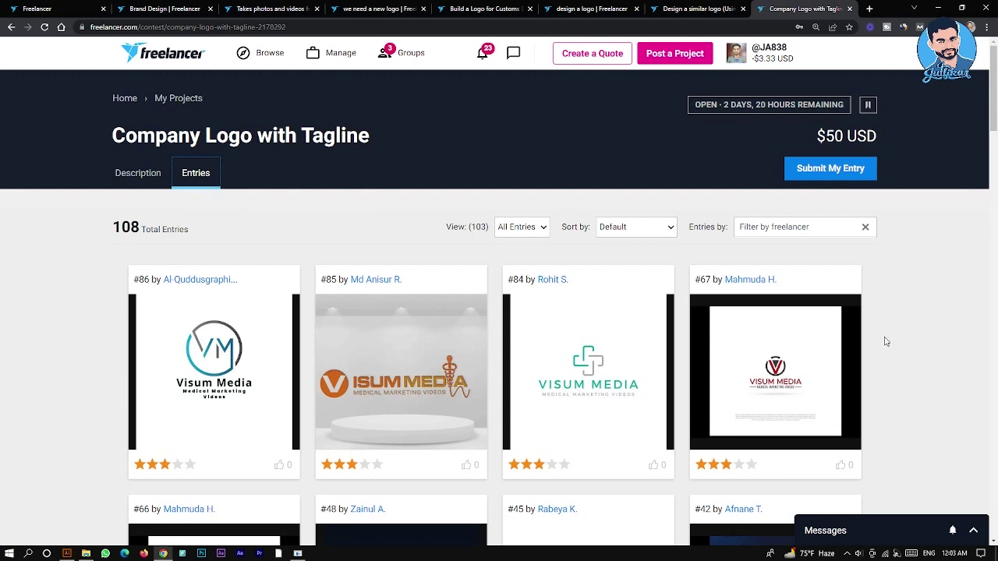
{"action": "scroll", "coordinate": [901, 329], "scroll_direction": "down", "scroll_amount": 1}
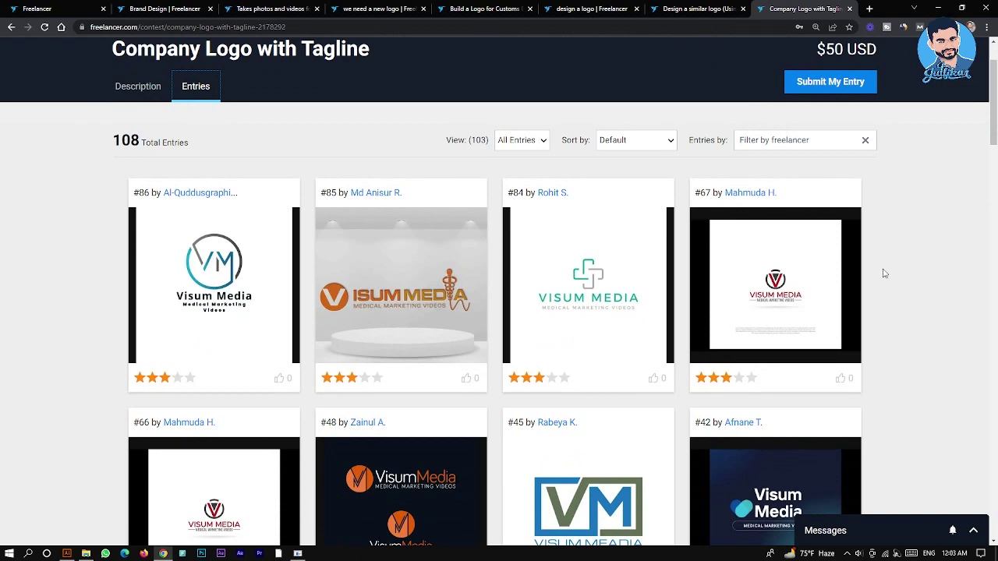
{"action": "scroll", "coordinate": [895, 248], "scroll_direction": "up", "scroll_amount": 1}
{"action": "left_click_drag", "start_coordinate": [693, 105], "coordinate": [841, 108]}
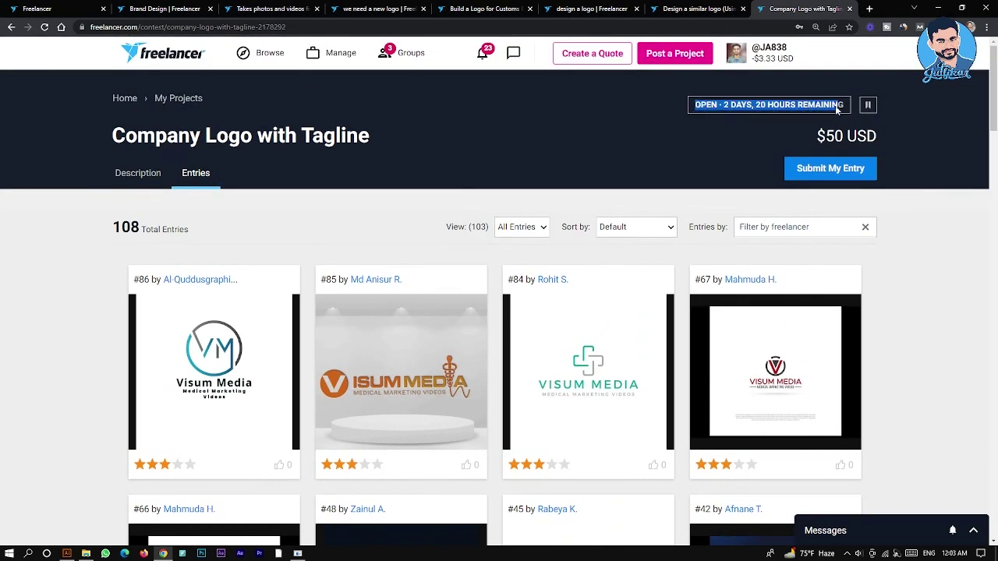
{"action": "left_click", "coordinate": [840, 107]}
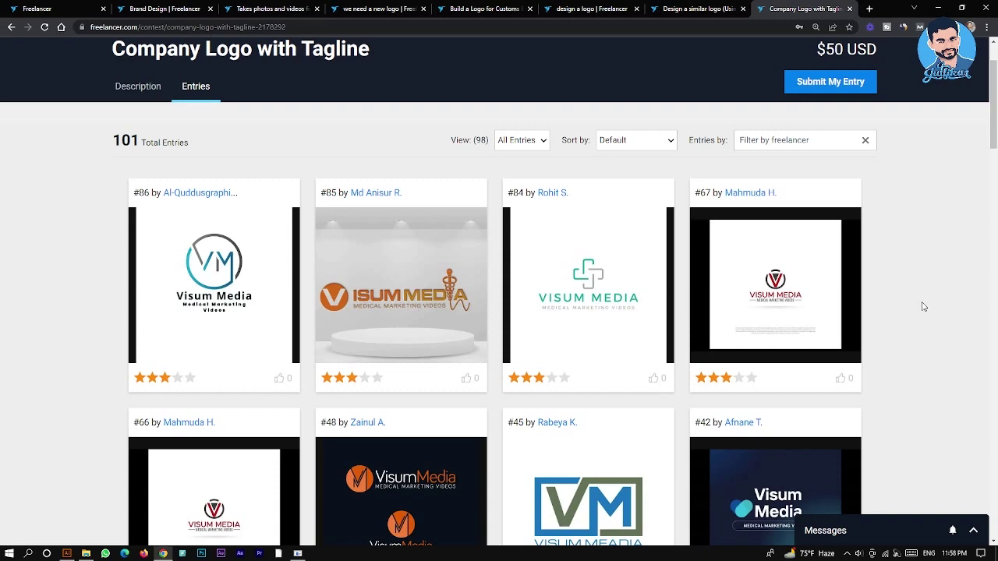
{"action": "scroll", "coordinate": [932, 310], "scroll_direction": "down", "scroll_amount": 2}
{"action": "scroll", "coordinate": [936, 312], "scroll_direction": "up", "scroll_amount": 3}
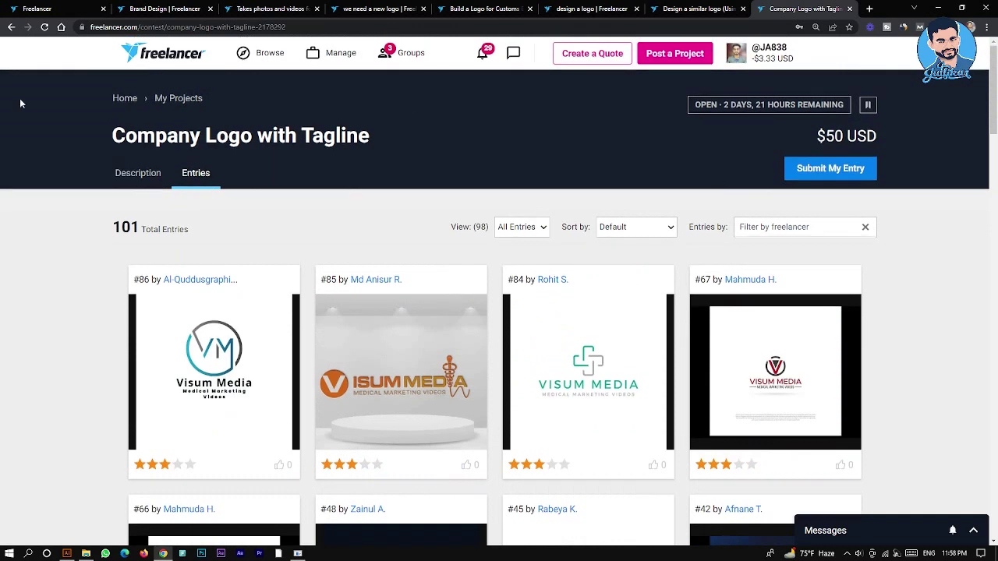
{"action": "left_click", "coordinate": [141, 175]}
{"action": "left_click", "coordinate": [199, 175]}
{"action": "left_click_drag", "start_coordinate": [697, 110], "coordinate": [845, 107]}
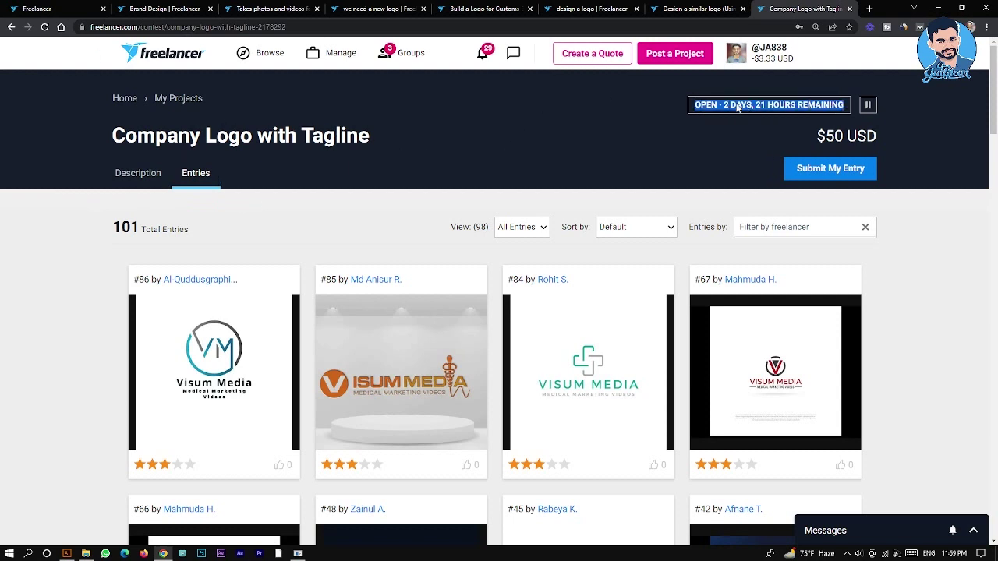
{"action": "left_click", "coordinate": [702, 110]}
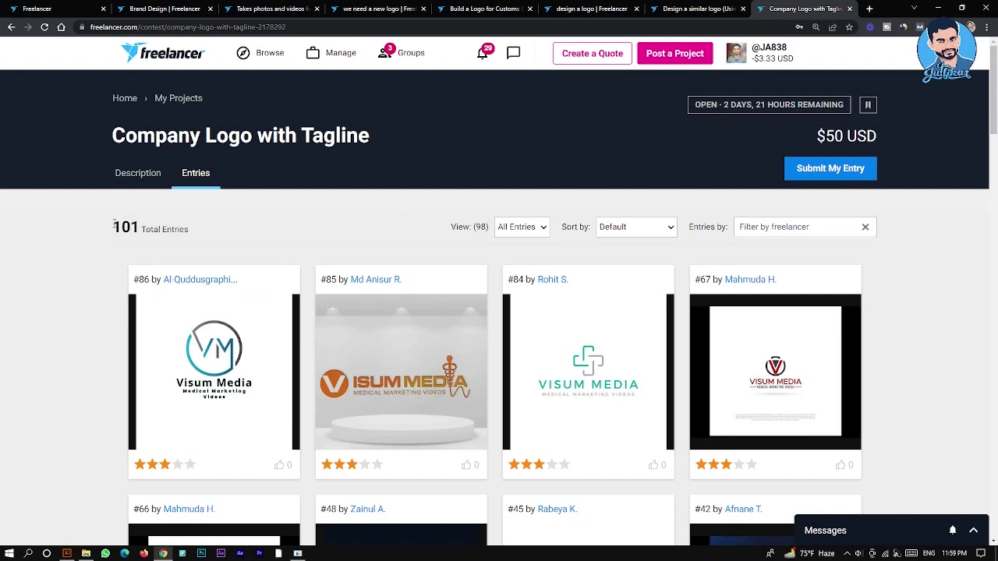
{"action": "left_click_drag", "start_coordinate": [113, 222], "coordinate": [142, 225]}
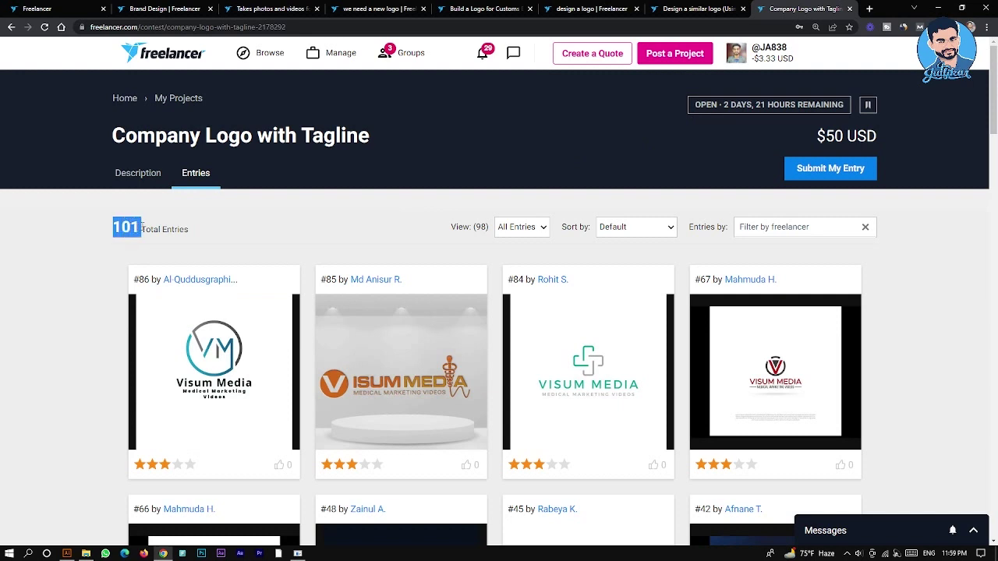
{"action": "left_click", "coordinate": [142, 225]}
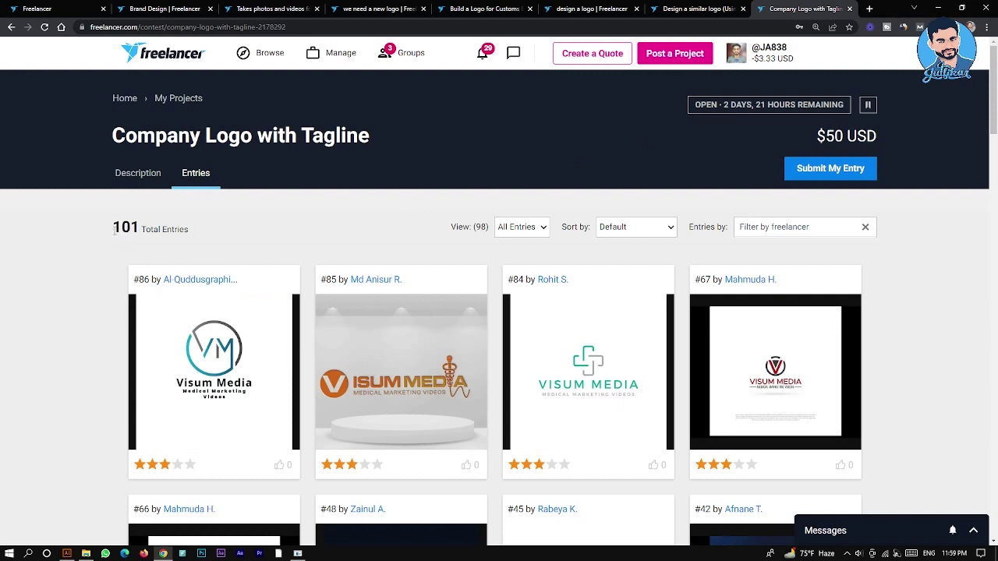
{"action": "left_click_drag", "start_coordinate": [113, 228], "coordinate": [160, 227]}
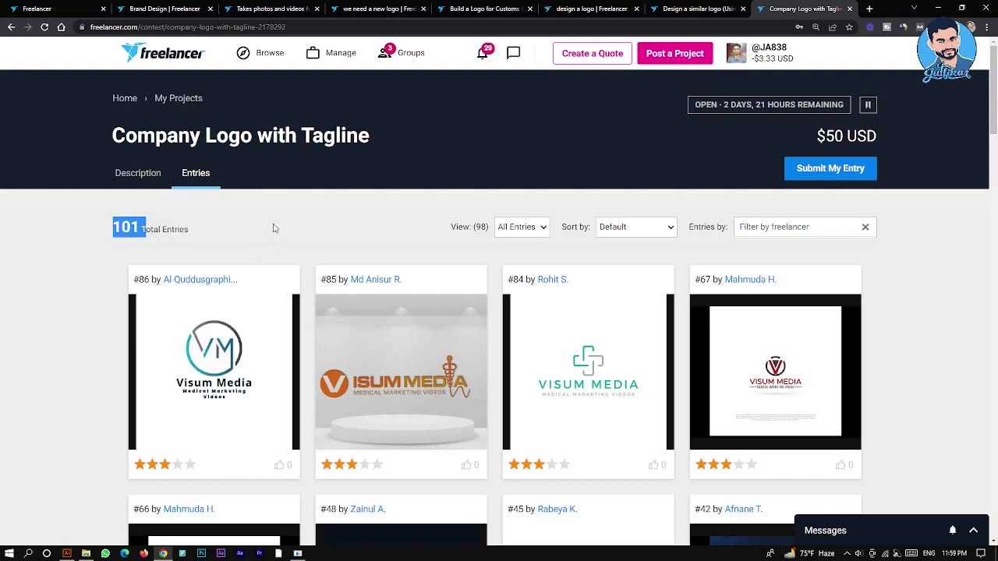
{"action": "left_click", "coordinate": [141, 227]}
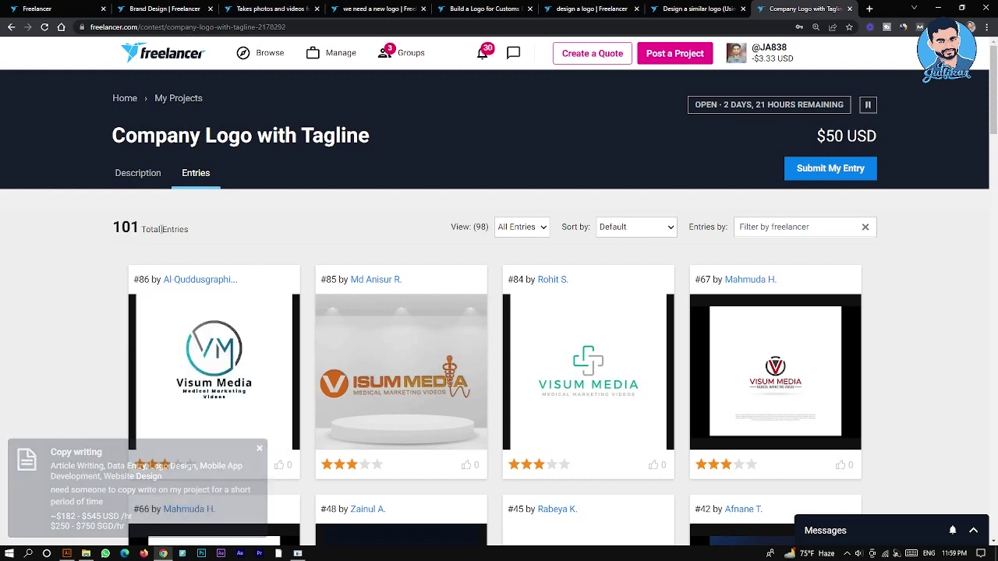
{"action": "left_click_drag", "start_coordinate": [141, 227], "coordinate": [113, 228]}
{"action": "left_click", "coordinate": [113, 227]}
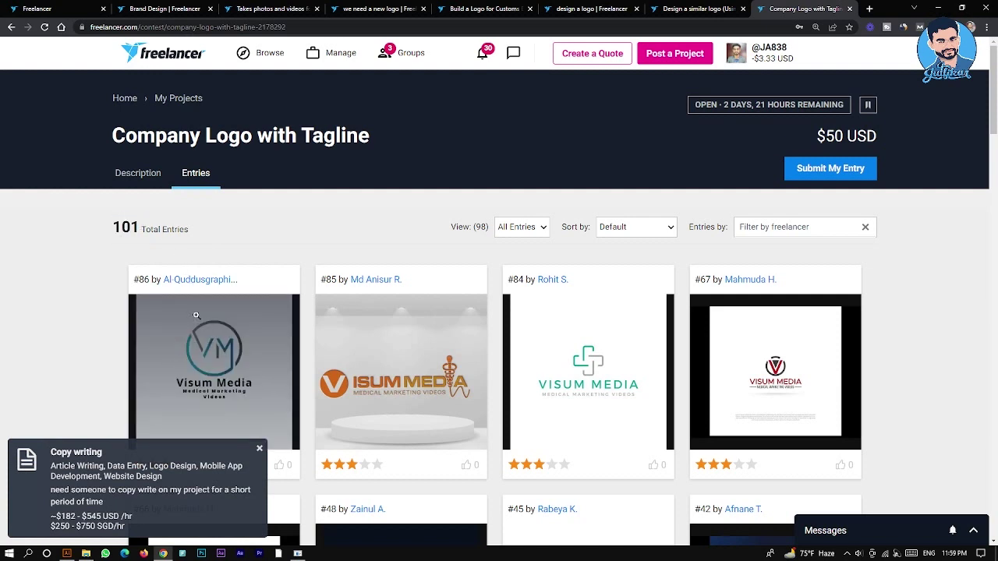
{"action": "left_click_drag", "start_coordinate": [149, 280], "coordinate": [135, 280]}
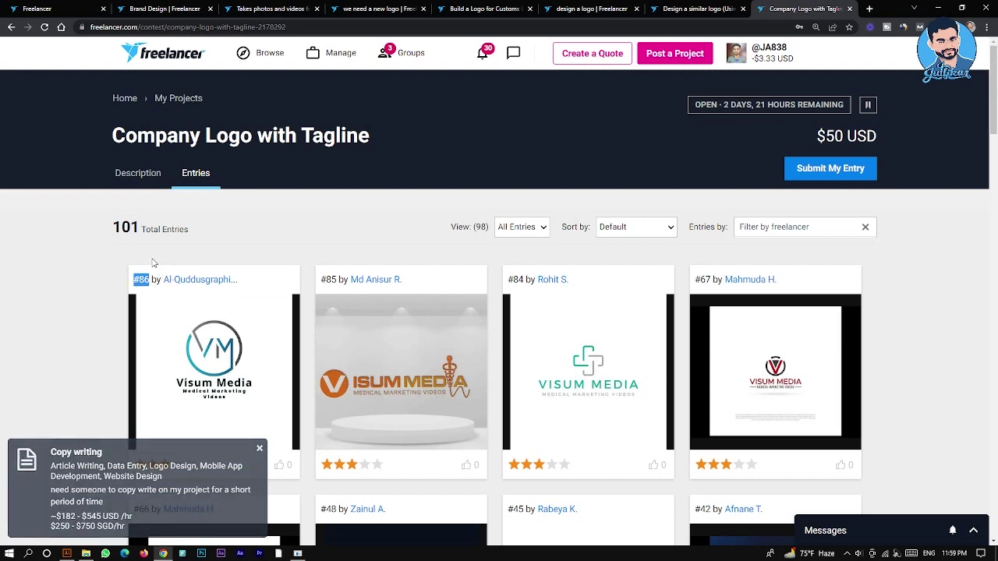
{"action": "left_click", "coordinate": [122, 290]}
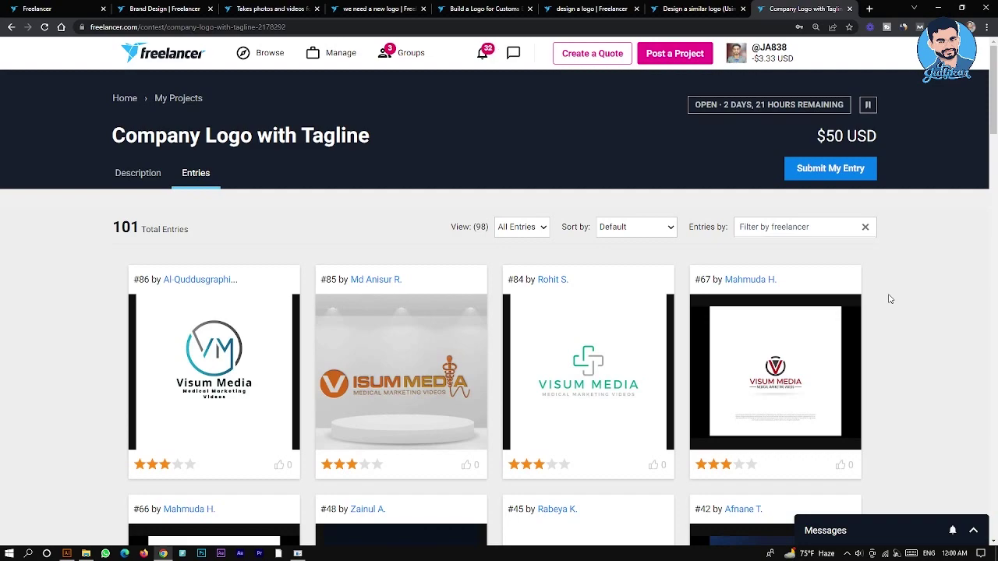
{"action": "scroll", "coordinate": [890, 301], "scroll_direction": "down", "scroll_amount": 10}
{"action": "scroll", "coordinate": [891, 307], "scroll_direction": "down", "scroll_amount": 15}
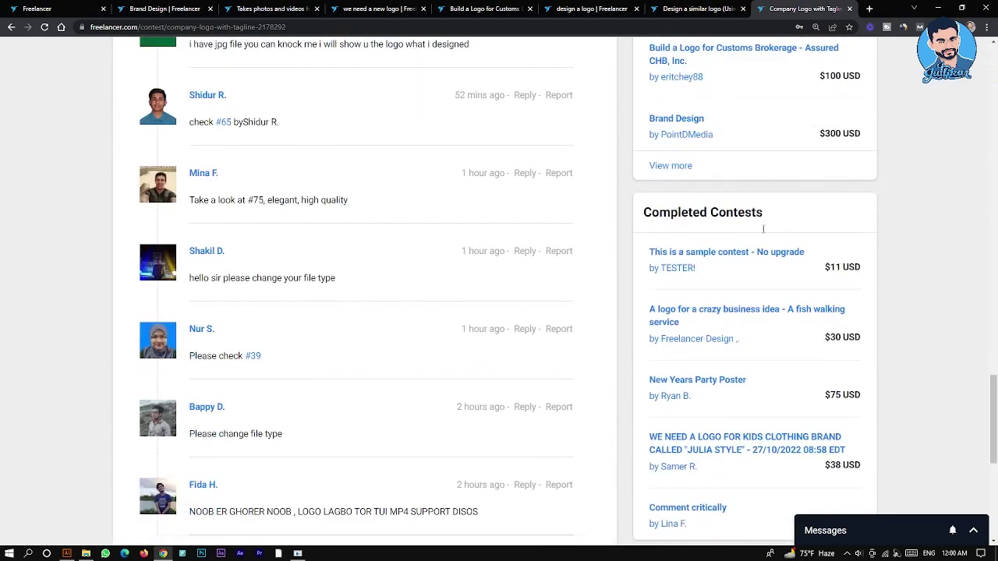
{"action": "scroll", "coordinate": [141, 345], "scroll_direction": "down", "scroll_amount": 5}
{"action": "scroll", "coordinate": [201, 252], "scroll_direction": "up", "scroll_amount": 2}
{"action": "scroll", "coordinate": [200, 251], "scroll_direction": "up", "scroll_amount": 7}
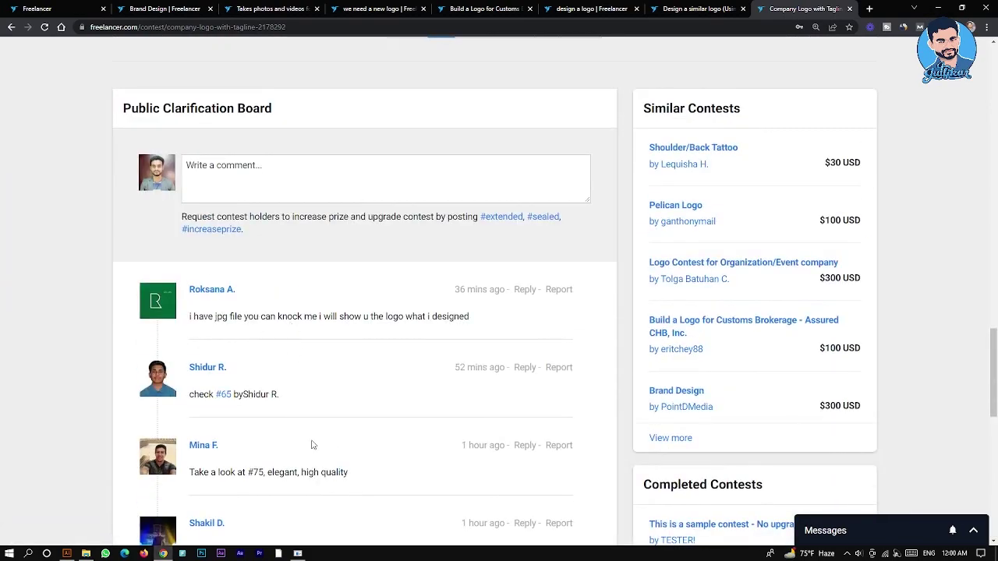
{"action": "scroll", "coordinate": [312, 446], "scroll_direction": "up", "scroll_amount": 5}
{"action": "scroll", "coordinate": [312, 450], "scroll_direction": "up", "scroll_amount": 6}
{"action": "scroll", "coordinate": [312, 452], "scroll_direction": "up", "scroll_amount": 6}
{"action": "scroll", "coordinate": [311, 457], "scroll_direction": "up", "scroll_amount": 6}
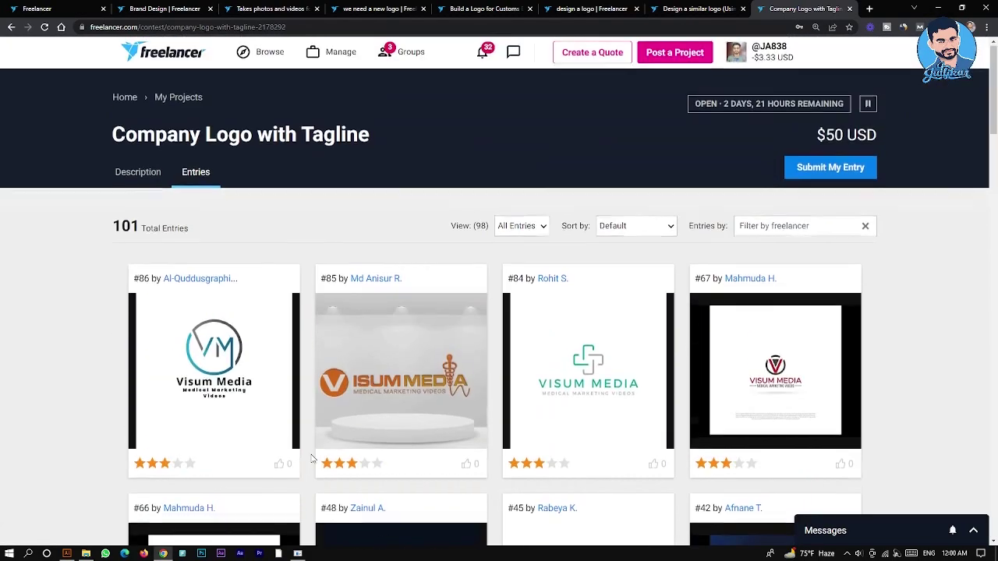
{"action": "left_click", "coordinate": [239, 355]}
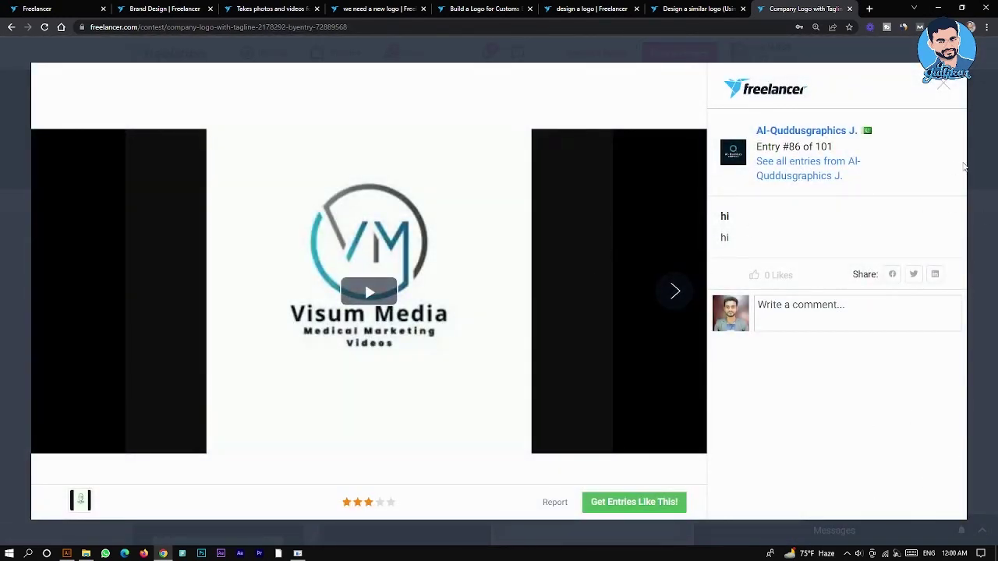
{"action": "left_click", "coordinate": [944, 87]}
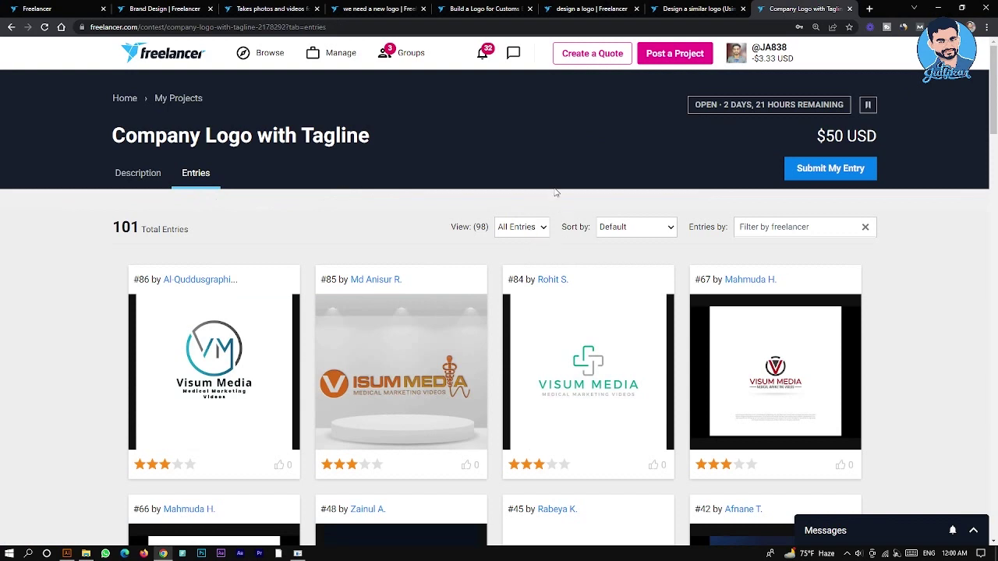
Highlight the contest's remaining-time status text
{"action": "left_click_drag", "start_coordinate": [695, 105], "coordinate": [839, 106]}
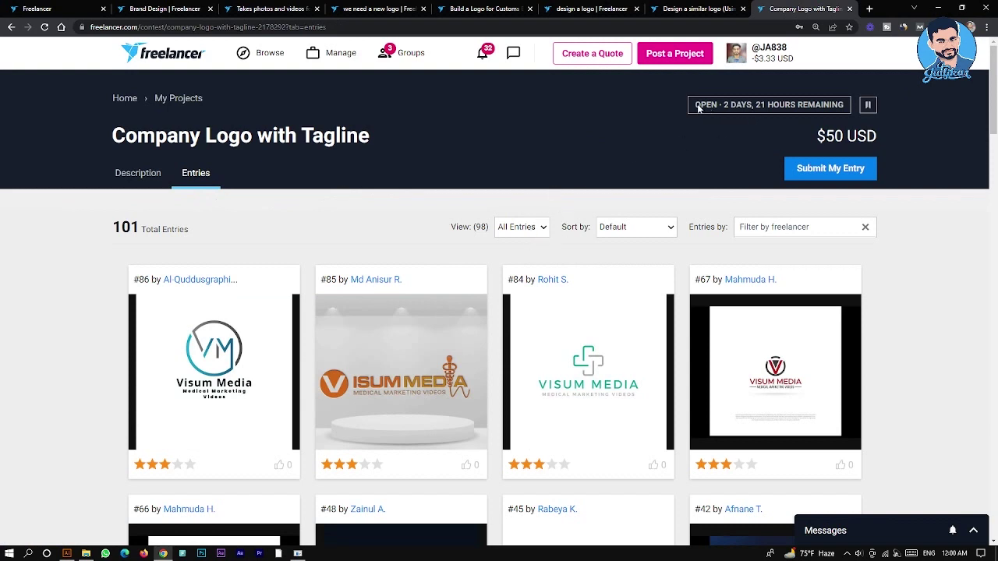
{"action": "left_click", "coordinate": [836, 106]}
{"action": "left_click_drag", "start_coordinate": [696, 106], "coordinate": [845, 109]}
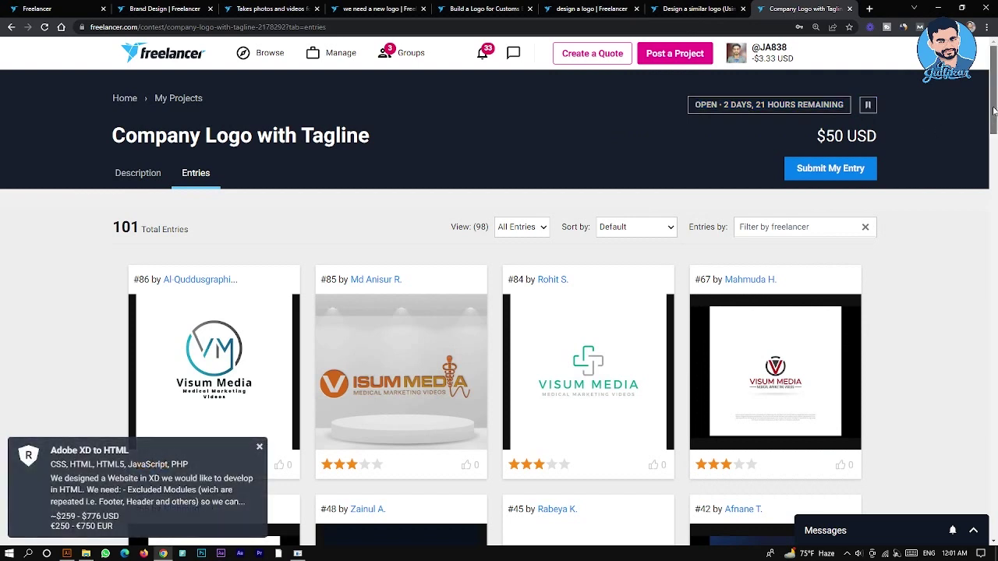
{"action": "left_click_drag", "start_coordinate": [990, 117], "coordinate": [992, 119]}
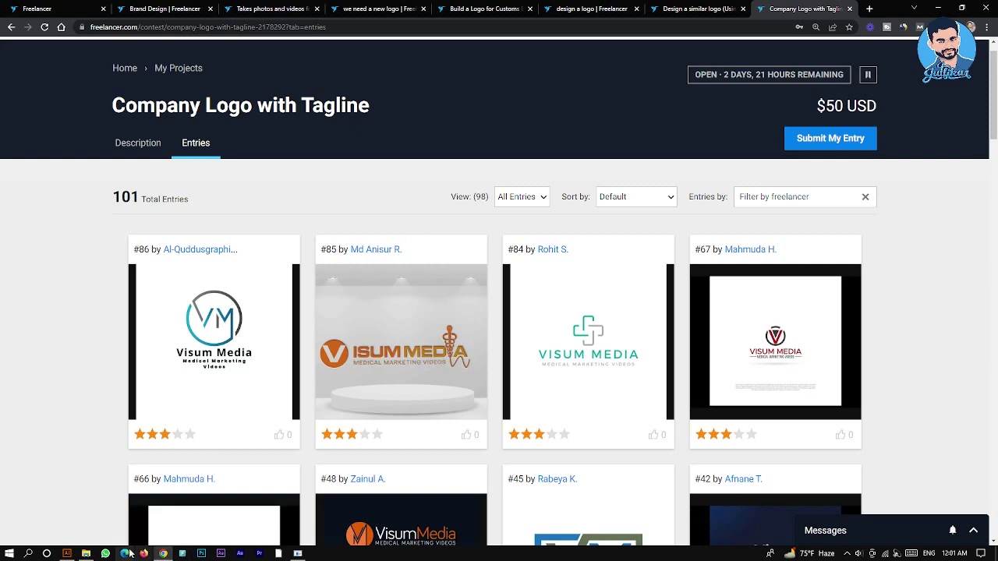
Bring up the Visum Media logo in Illustrator, selecting and then deselecting it
{"action": "left_click", "coordinate": [67, 555]}
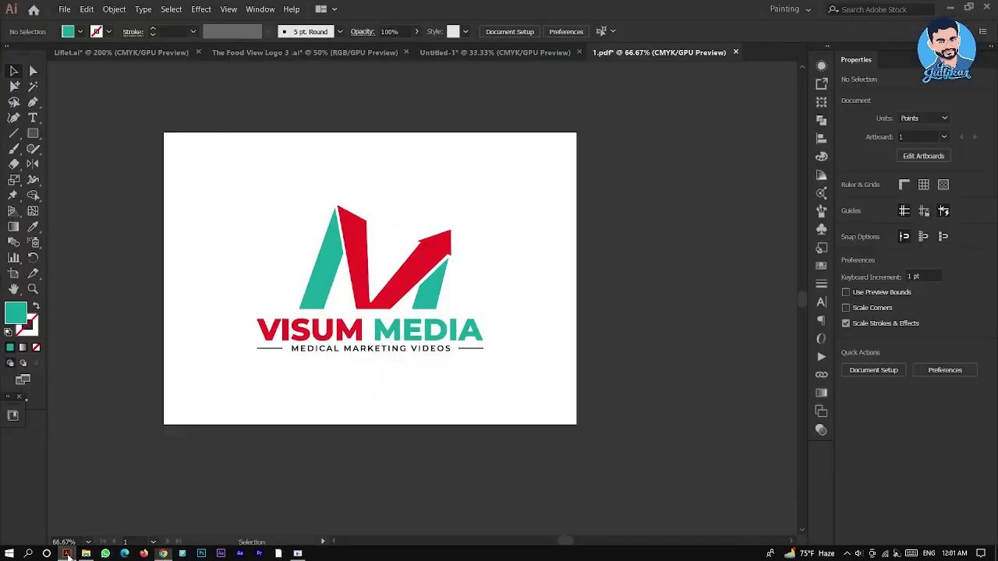
{"action": "left_click_drag", "start_coordinate": [226, 176], "coordinate": [487, 397]}
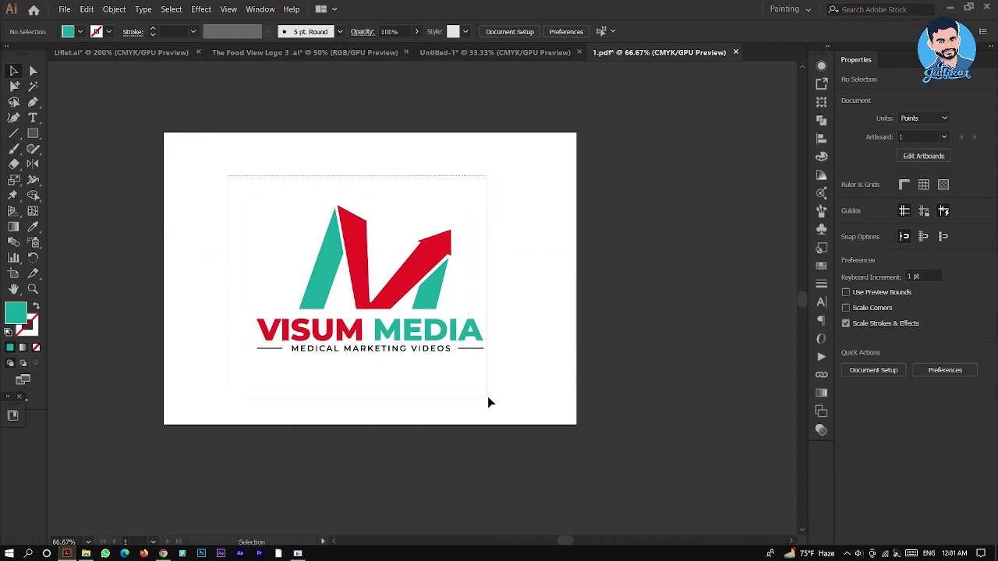
{"action": "left_click", "coordinate": [516, 388]}
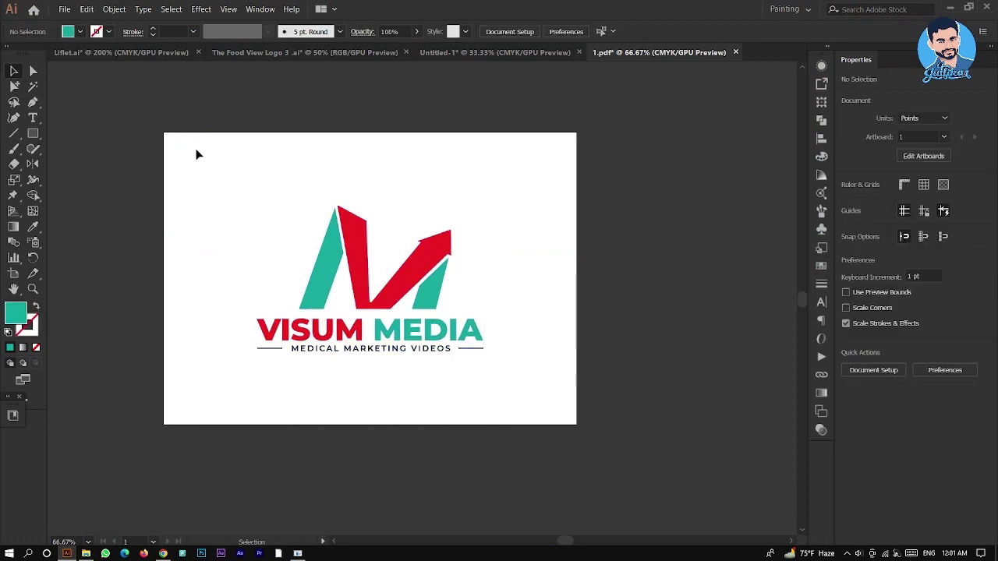
{"action": "left_click", "coordinate": [85, 555]}
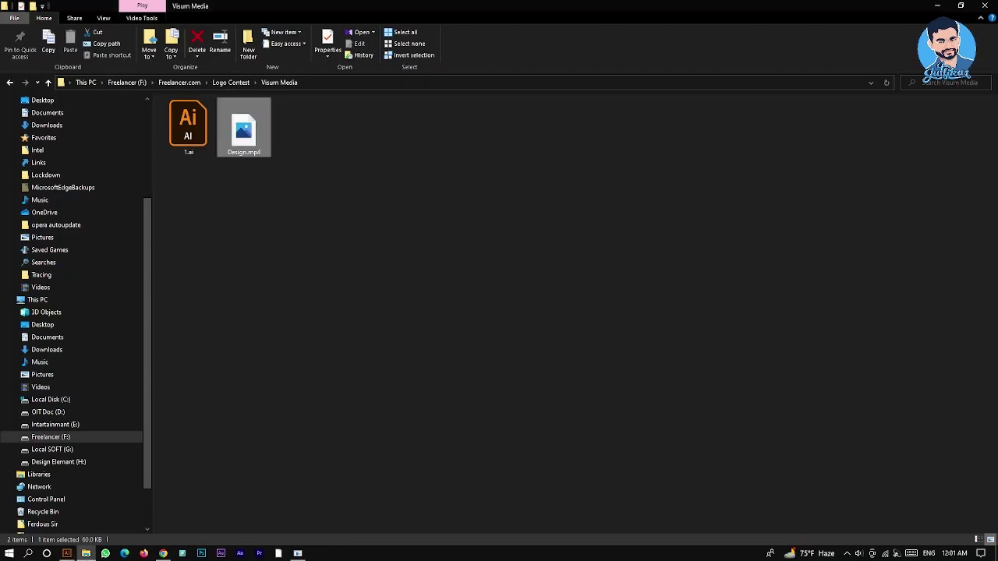
{"action": "left_click", "coordinate": [228, 178]}
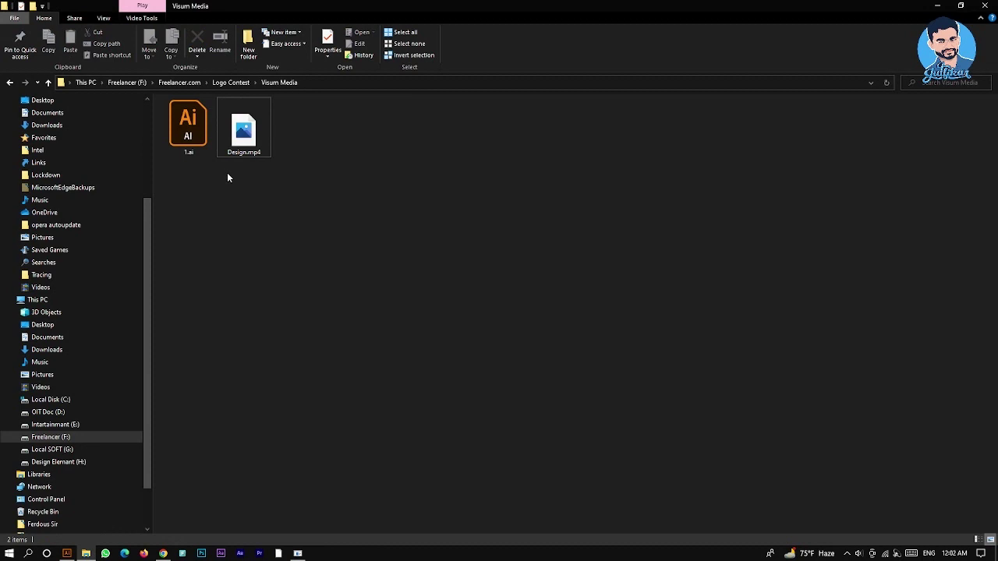
{"action": "left_click", "coordinate": [188, 147]}
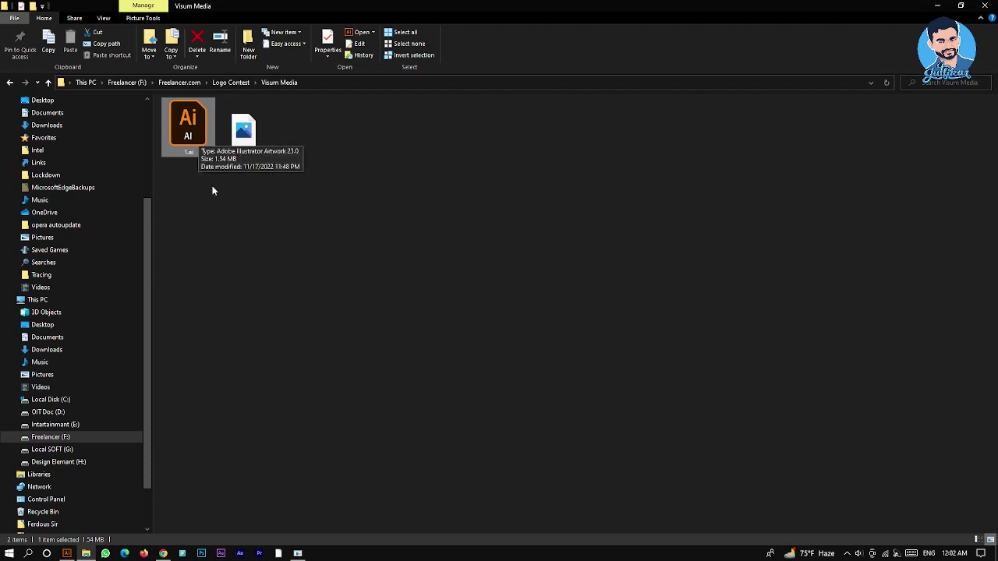
{"action": "left_click", "coordinate": [244, 131]}
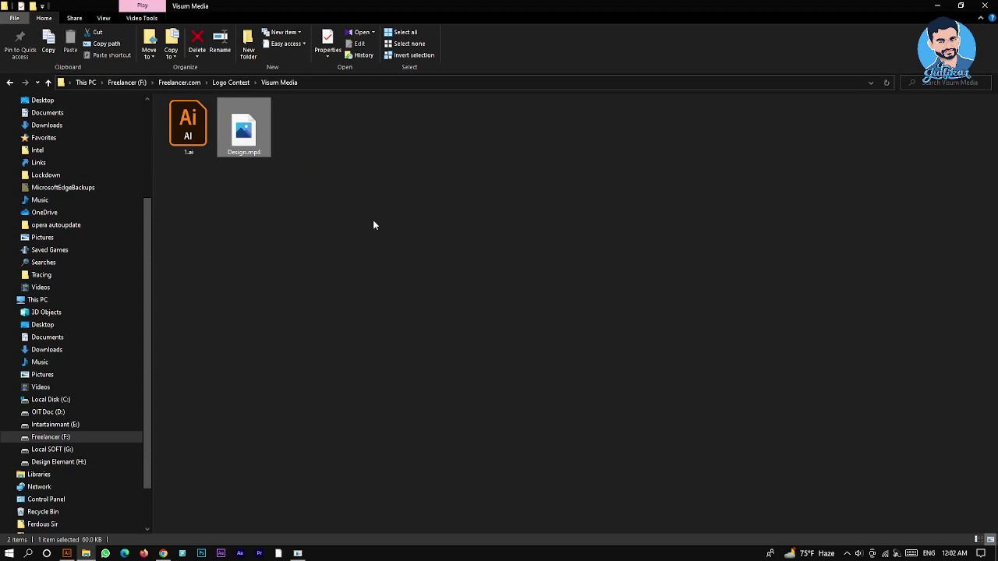
Open the contest's entry submission form and highlight its supported file types
{"action": "left_click", "coordinate": [164, 554]}
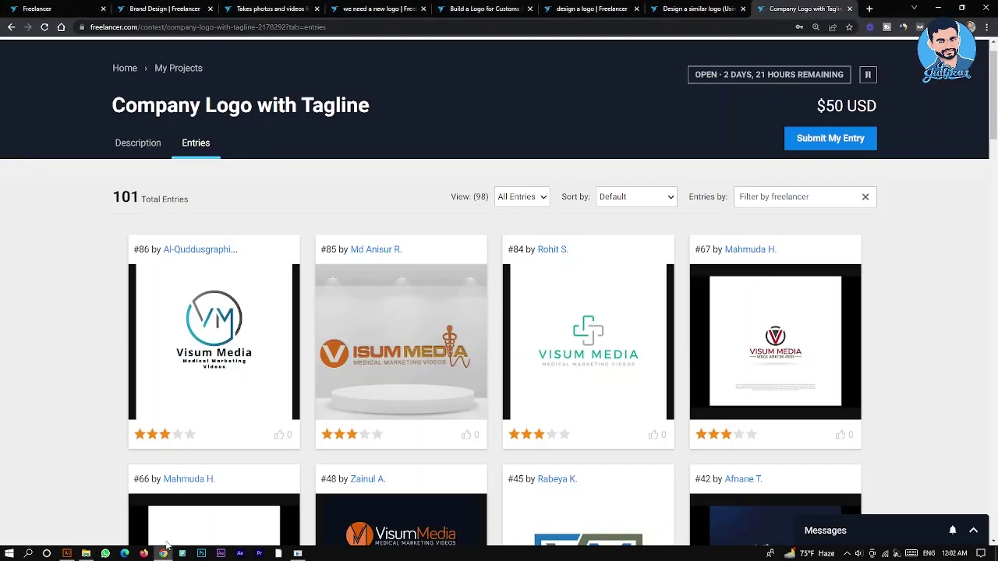
{"action": "left_click", "coordinate": [827, 142]}
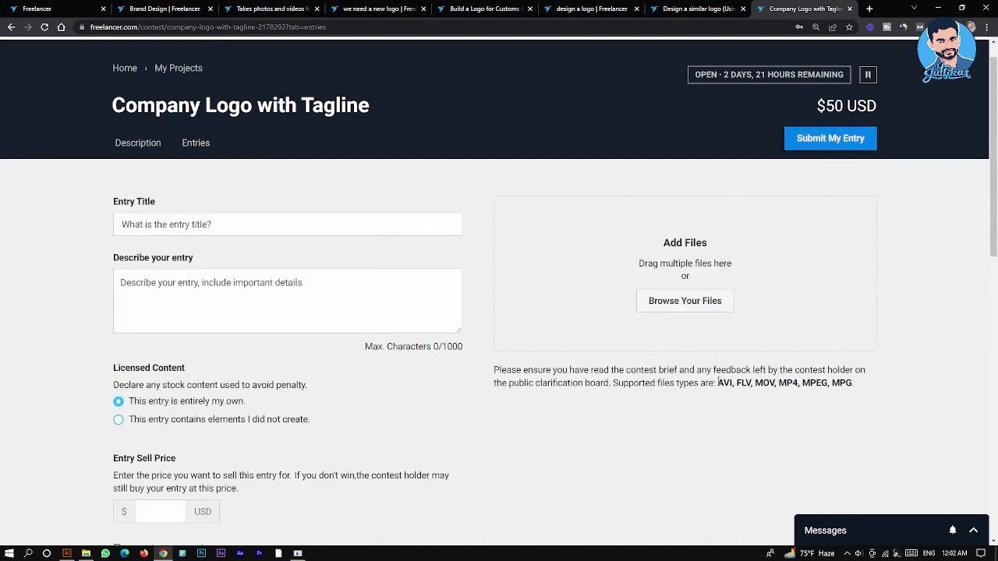
{"action": "left_click_drag", "start_coordinate": [719, 384], "coordinate": [864, 394]}
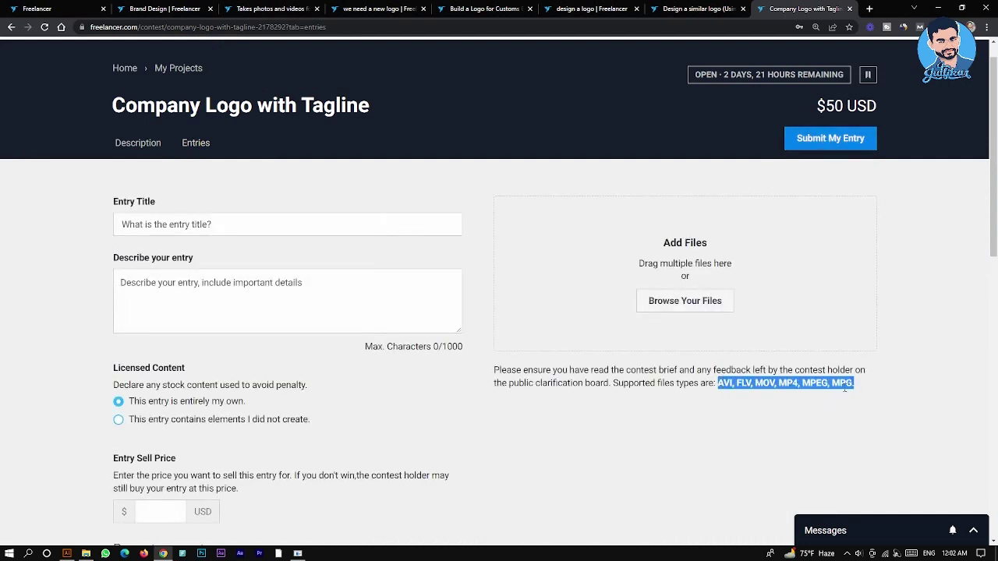
Check that MPG is among the supported formats, then return to the Visum Media logo in Illustrator
{"action": "left_click", "coordinate": [895, 398]}
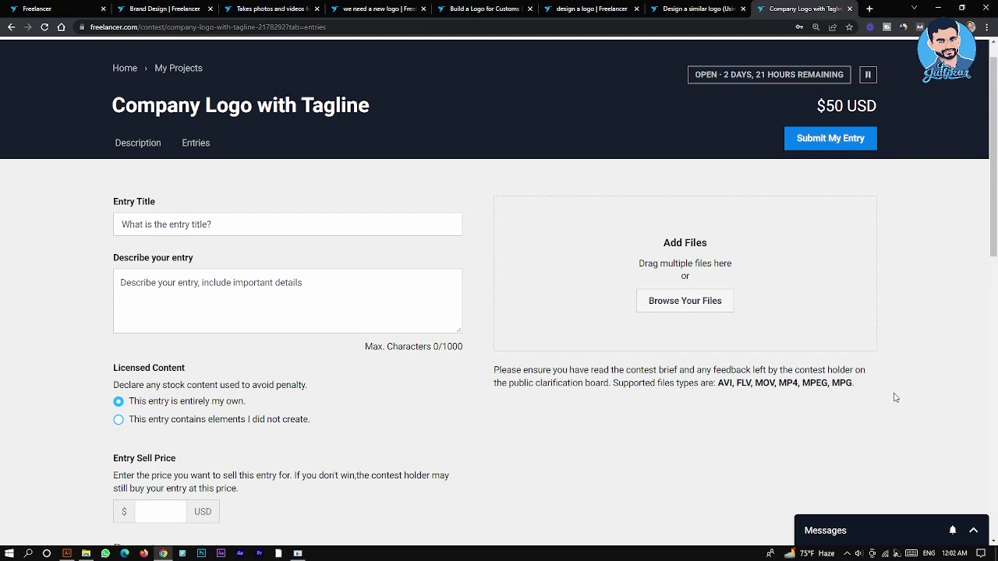
{"action": "double_click", "coordinate": [837, 383]}
{"action": "left_click_drag", "start_coordinate": [718, 383], "coordinate": [859, 387]}
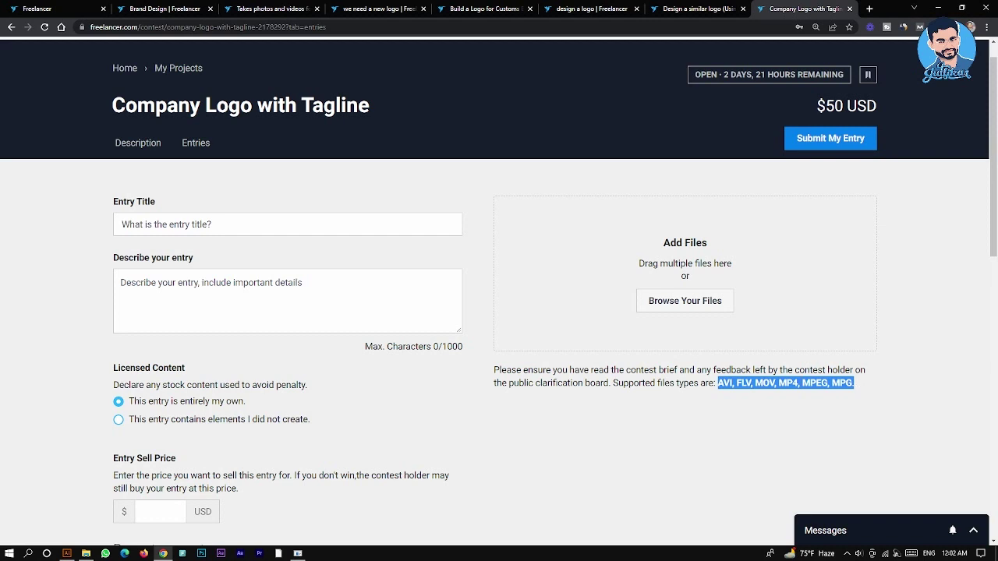
{"action": "left_click", "coordinate": [806, 381]}
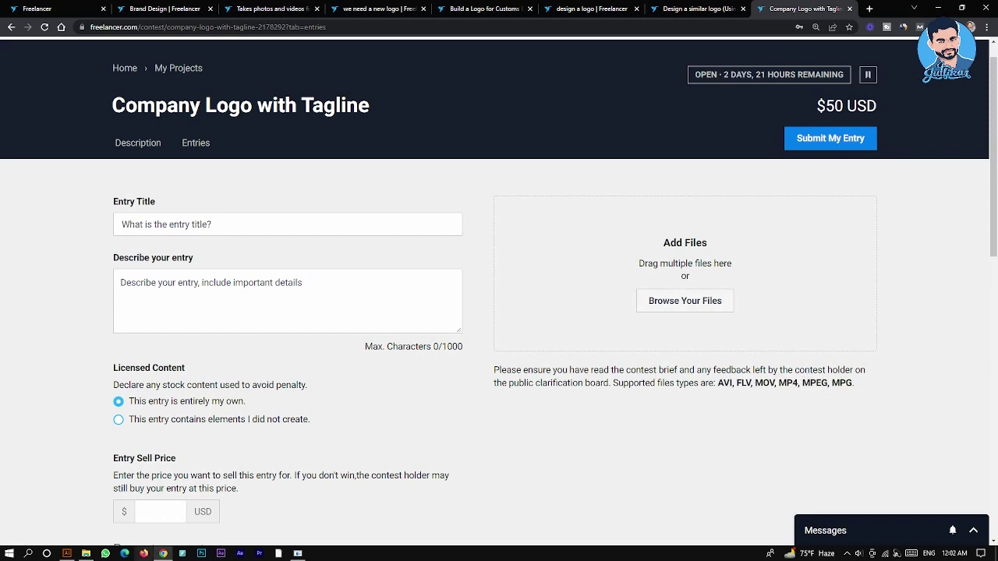
{"action": "left_click", "coordinate": [67, 554]}
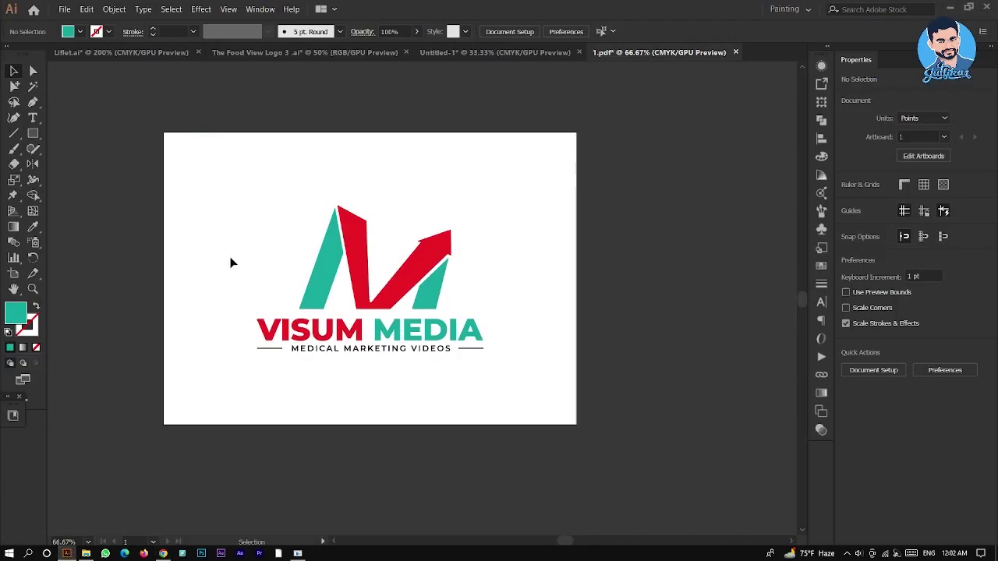
Locate Design.mp4 in the Visum Media folder and return to the contest entry form
{"action": "left_click", "coordinate": [85, 554]}
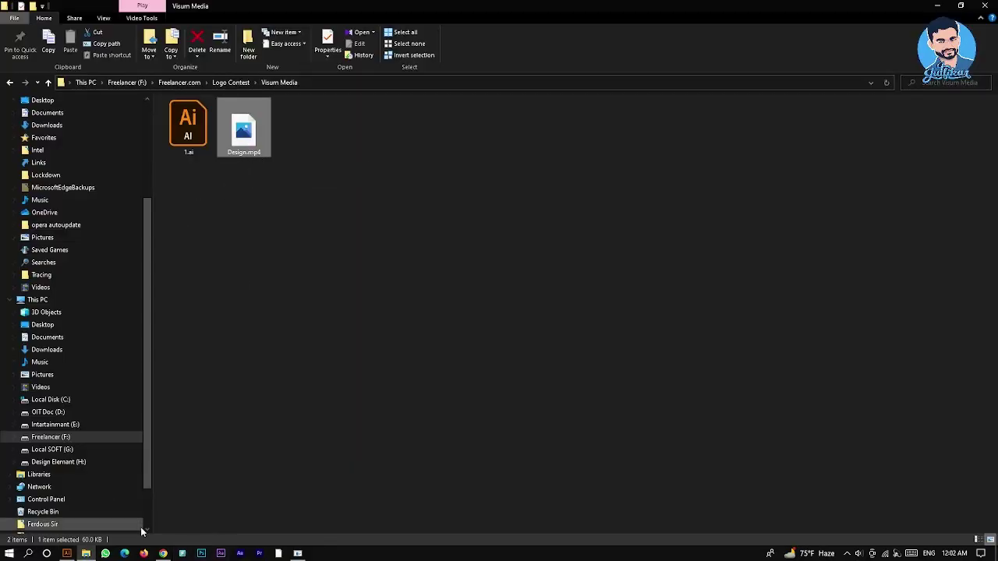
{"action": "left_click", "coordinate": [163, 553]}
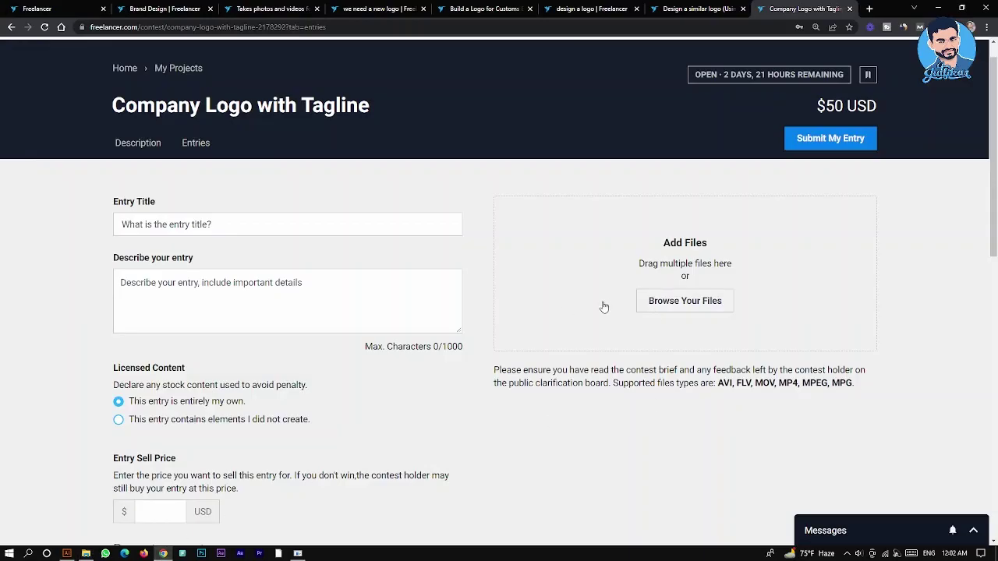
Upload Design.mp4 as the entry file and submit it to the contest
{"action": "left_click", "coordinate": [702, 304]}
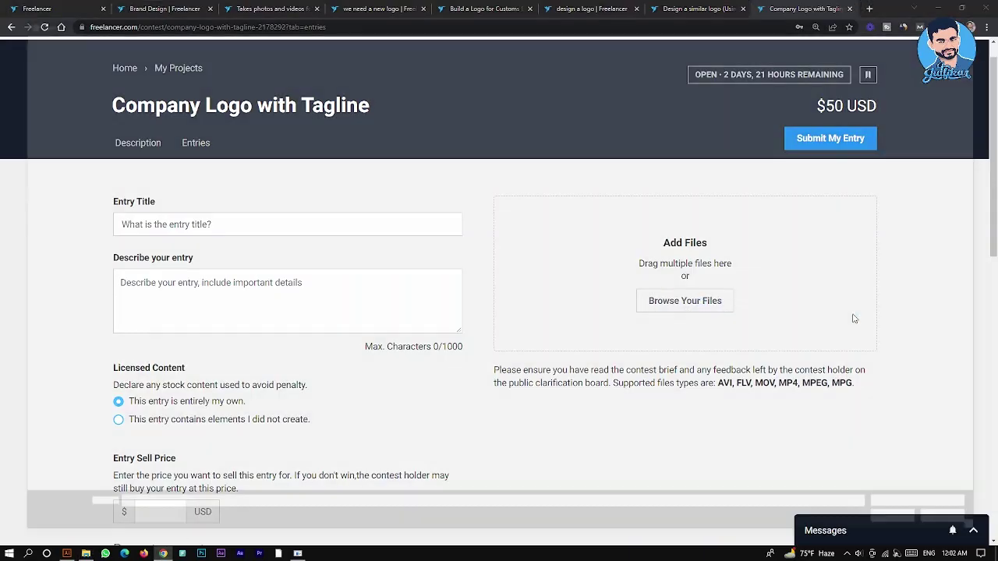
{"action": "left_click", "coordinate": [247, 98]}
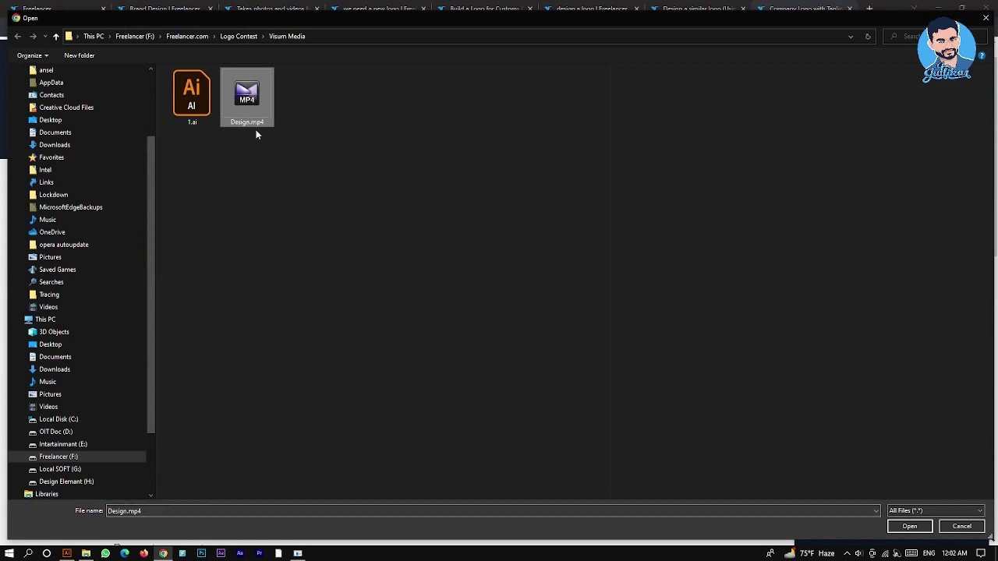
{"action": "left_click", "coordinate": [909, 527]}
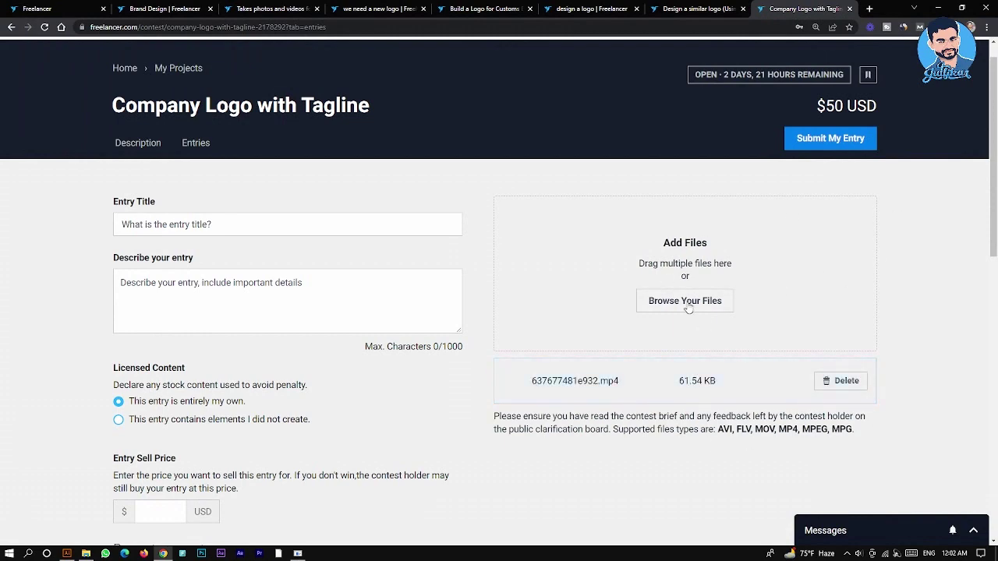
{"action": "left_click", "coordinate": [821, 141]}
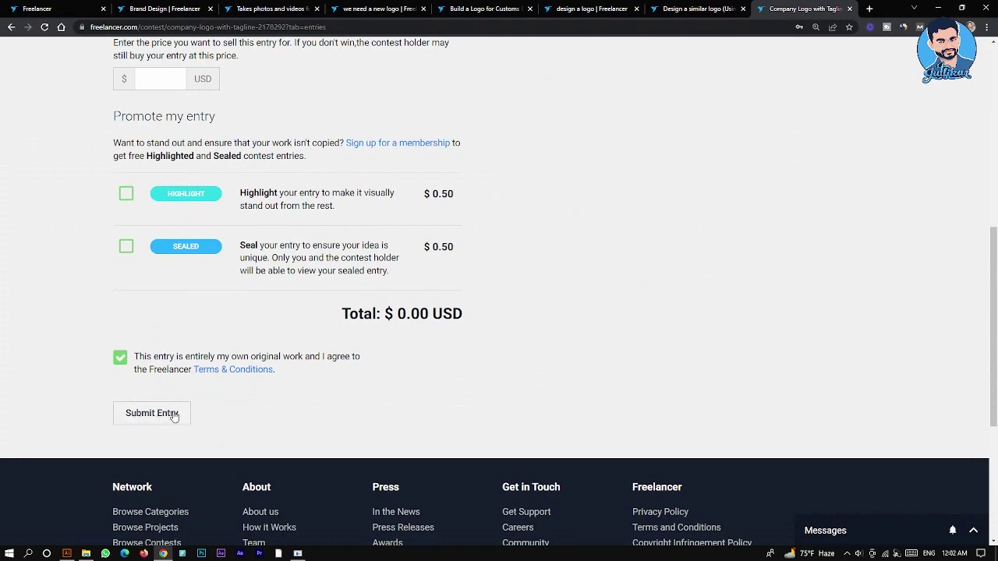
{"action": "left_click", "coordinate": [170, 414]}
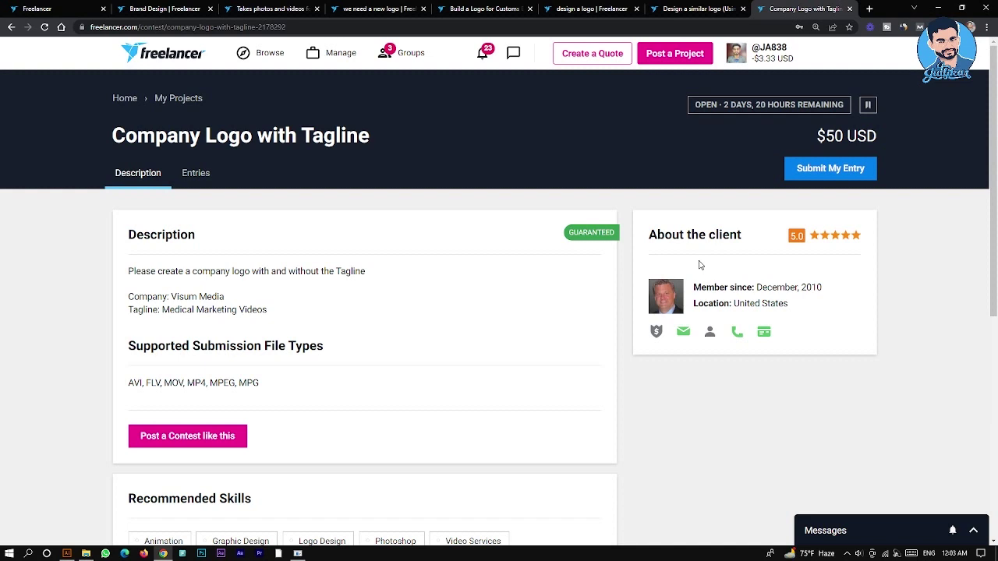
Scroll through the contest's Entries tab, now showing 108 total entries
{"action": "left_click", "coordinate": [196, 173]}
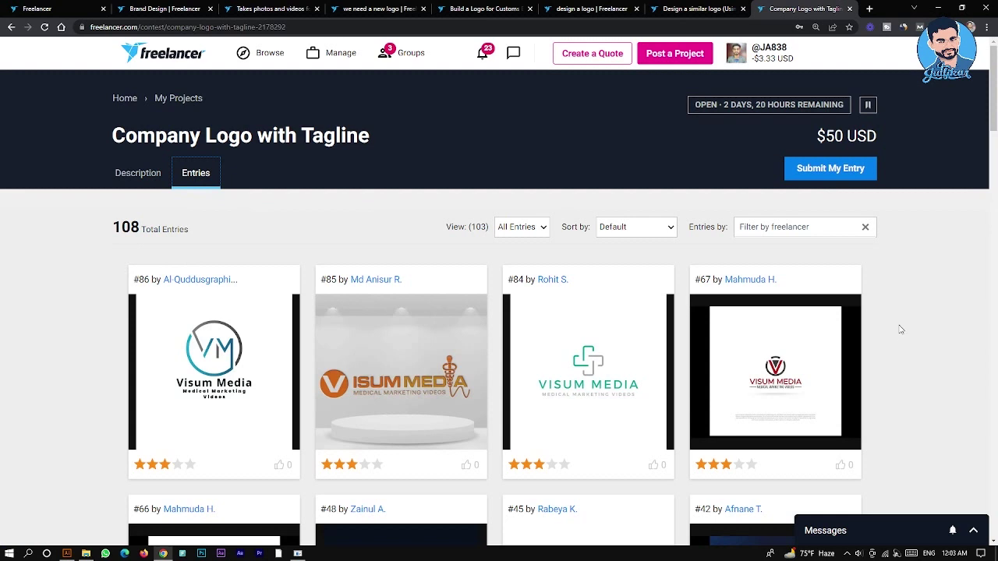
{"action": "scroll", "coordinate": [901, 329], "scroll_direction": "down", "scroll_amount": 1}
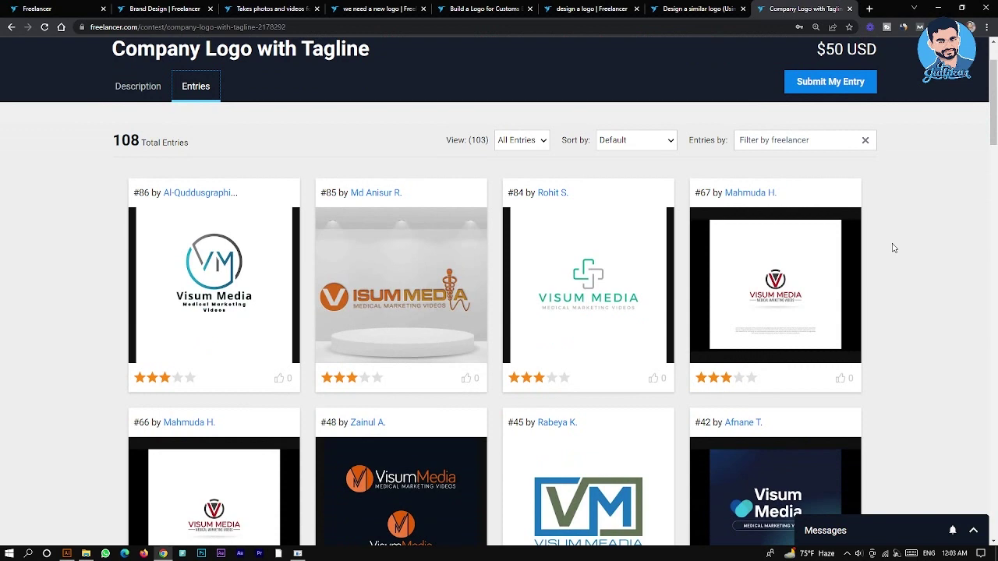
{"action": "scroll", "coordinate": [885, 273], "scroll_direction": "up", "scroll_amount": 1}
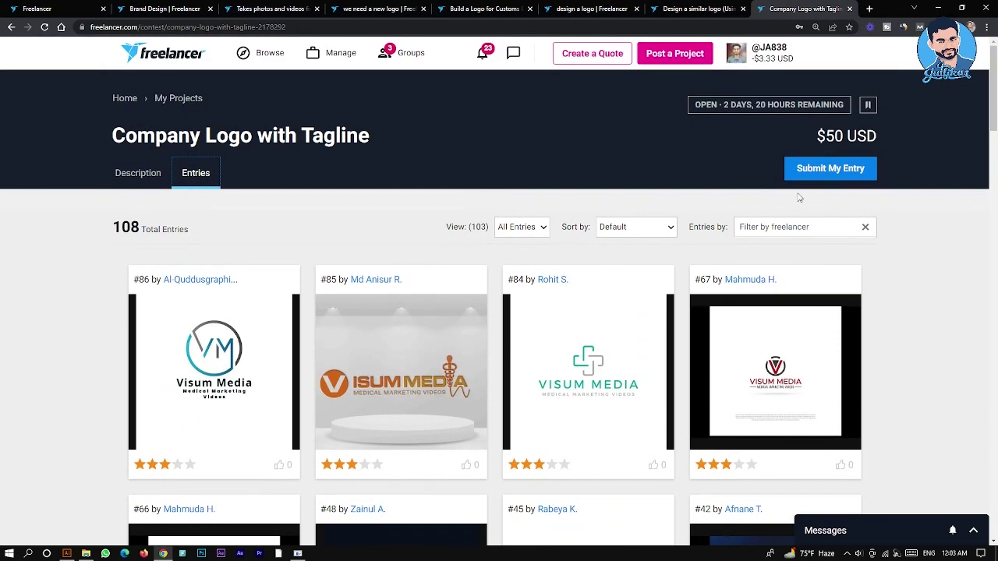
{"action": "left_click_drag", "start_coordinate": [693, 104], "coordinate": [842, 109]}
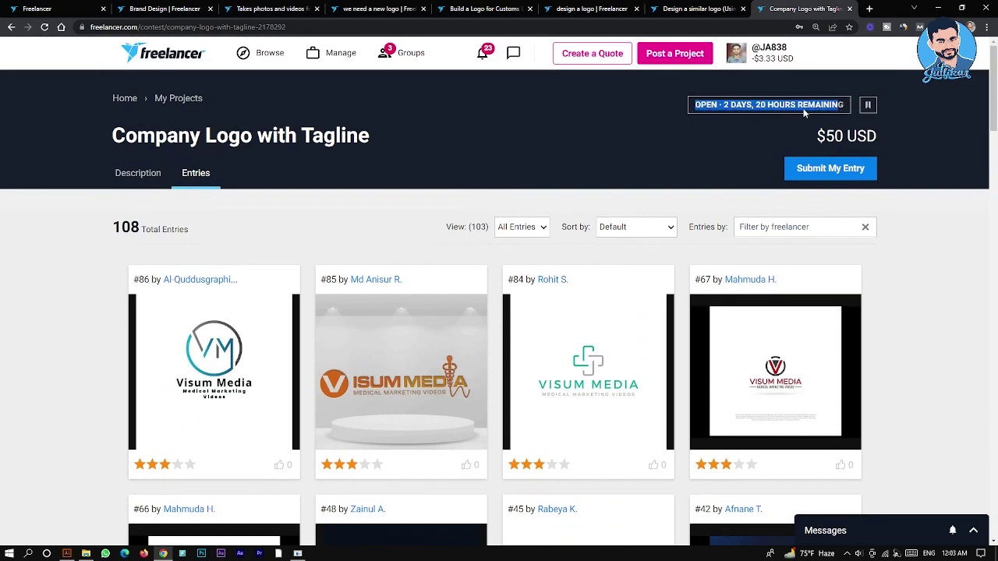
{"action": "left_click", "coordinate": [601, 77]}
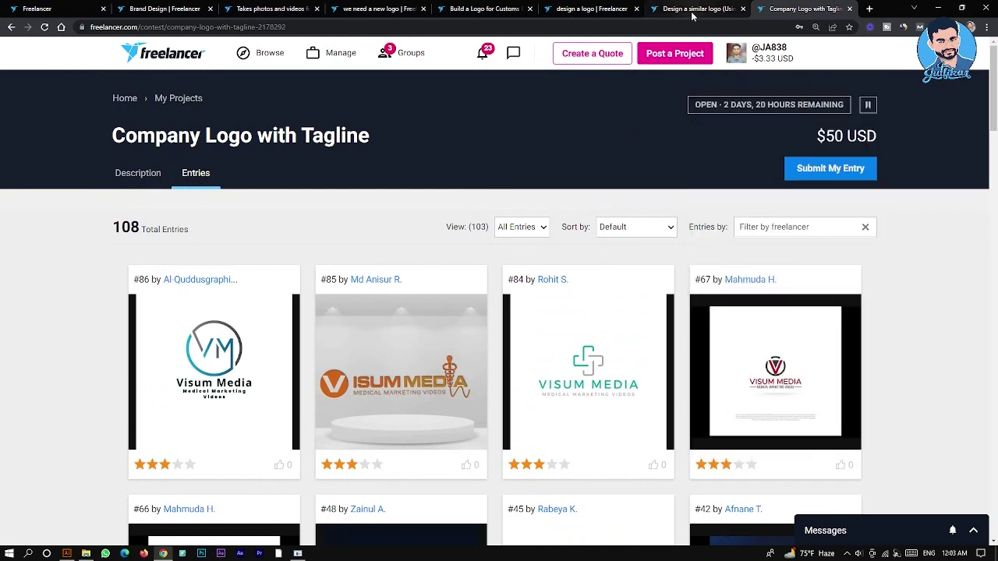
Switch to the Design a similar logo contest and reload its page
{"action": "left_click", "coordinate": [696, 10]}
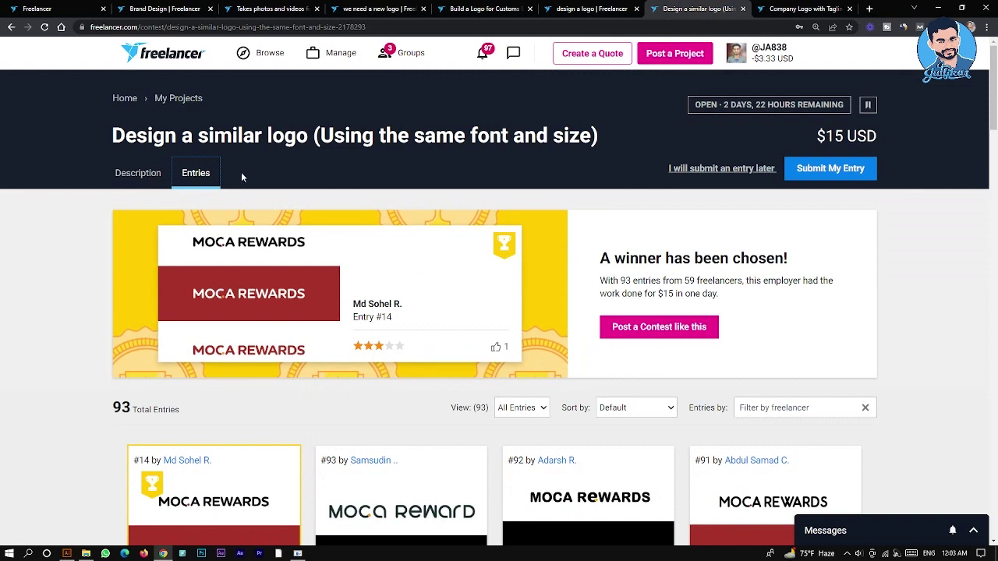
{"action": "left_click_drag", "start_coordinate": [709, 110], "coordinate": [845, 109]}
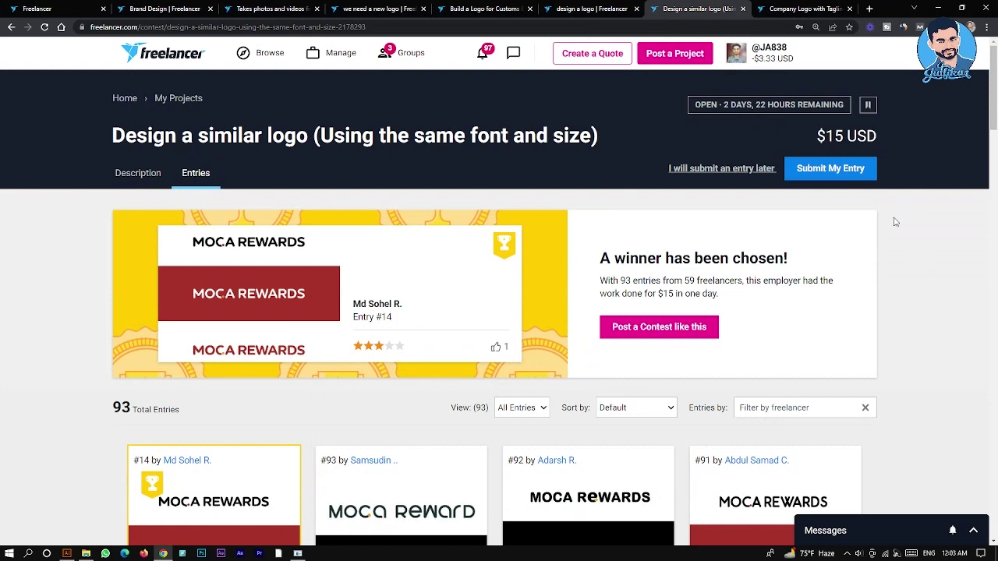
{"action": "left_click", "coordinate": [44, 26]}
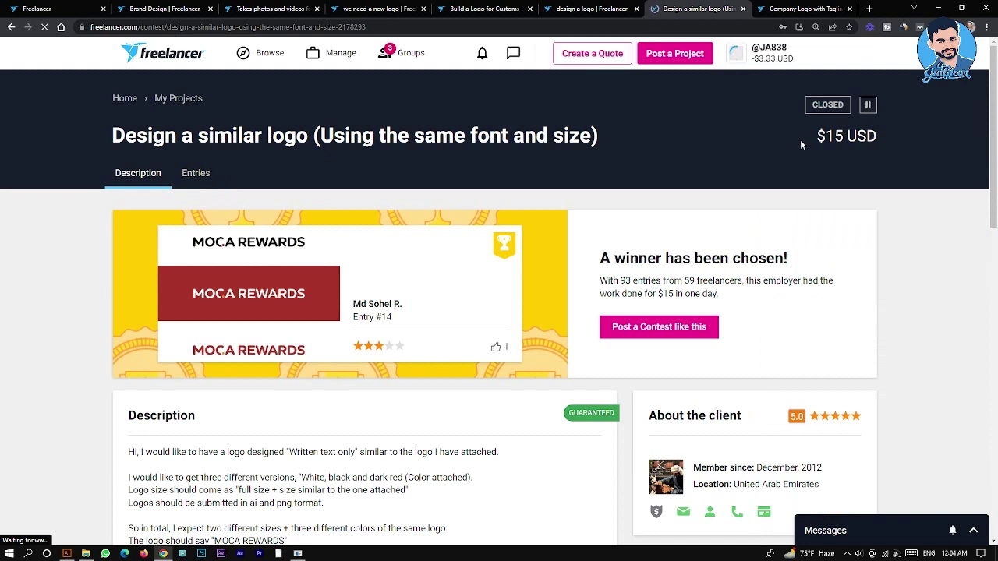
Scroll through its 93 entries, then move on to the design a logo contest's form
{"action": "left_click", "coordinate": [196, 173]}
{"action": "scroll", "coordinate": [183, 256], "scroll_direction": "down", "scroll_amount": 3}
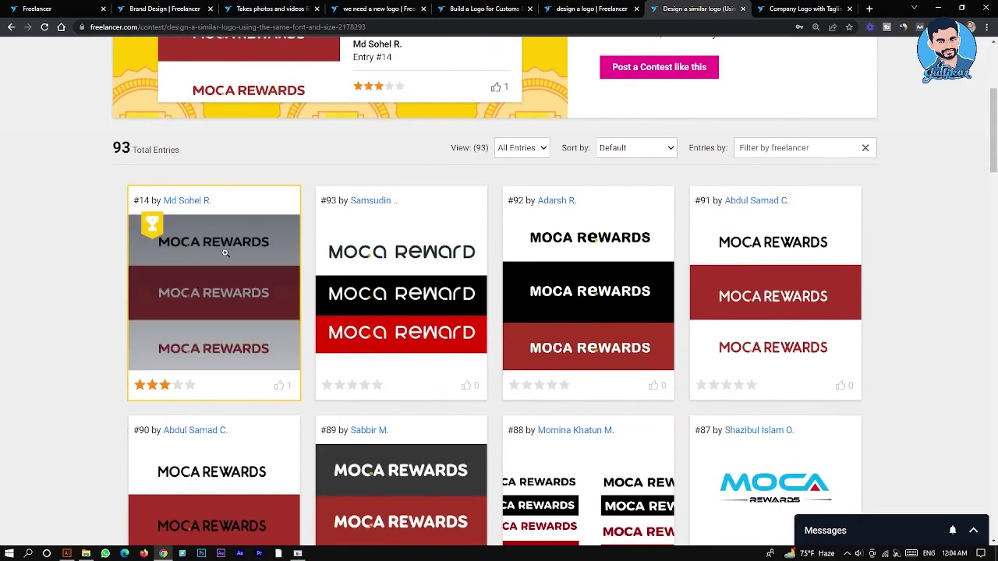
{"action": "scroll", "coordinate": [233, 275], "scroll_direction": "up", "scroll_amount": 3}
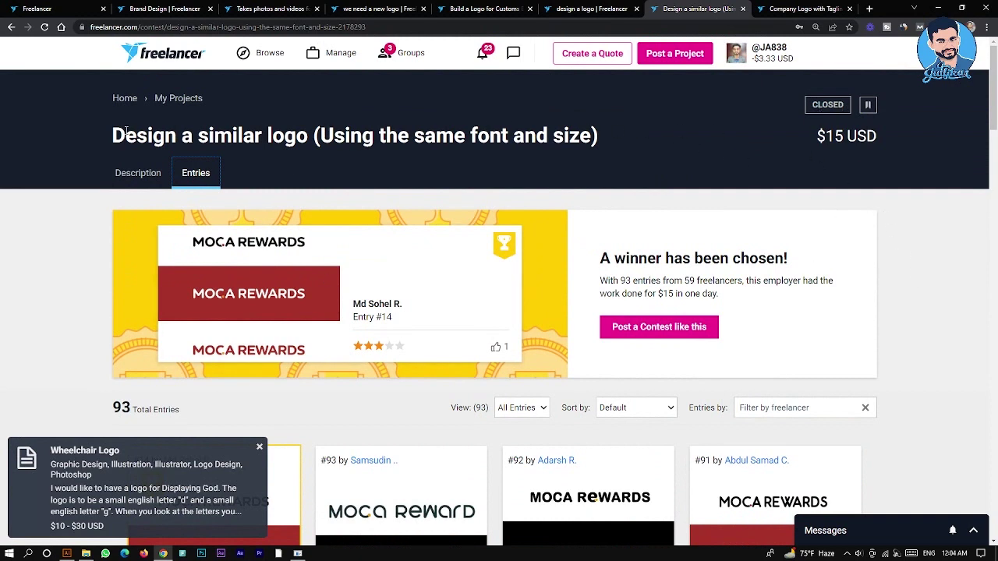
{"action": "left_click_drag", "start_coordinate": [115, 136], "coordinate": [258, 127]}
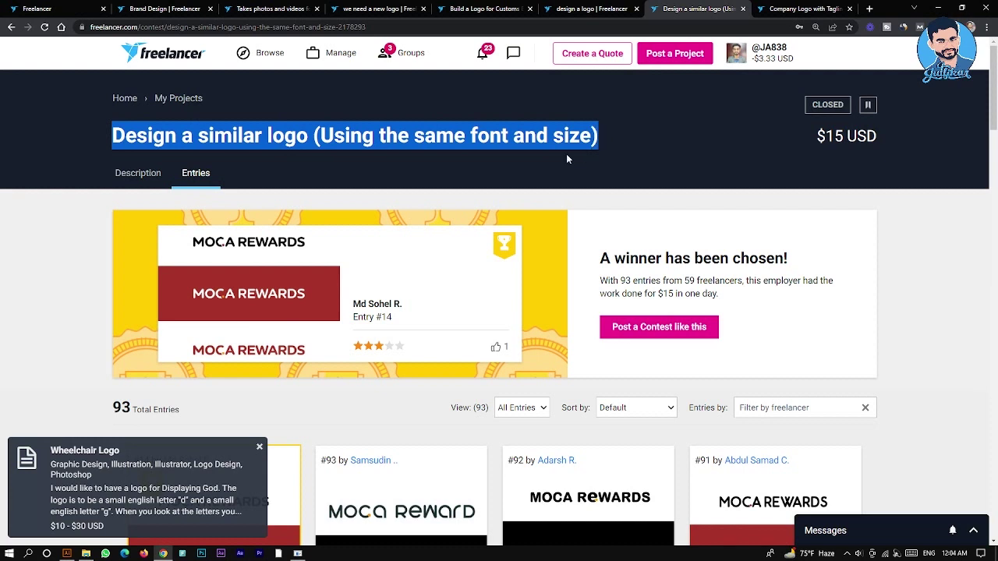
{"action": "left_click", "coordinate": [517, 142]}
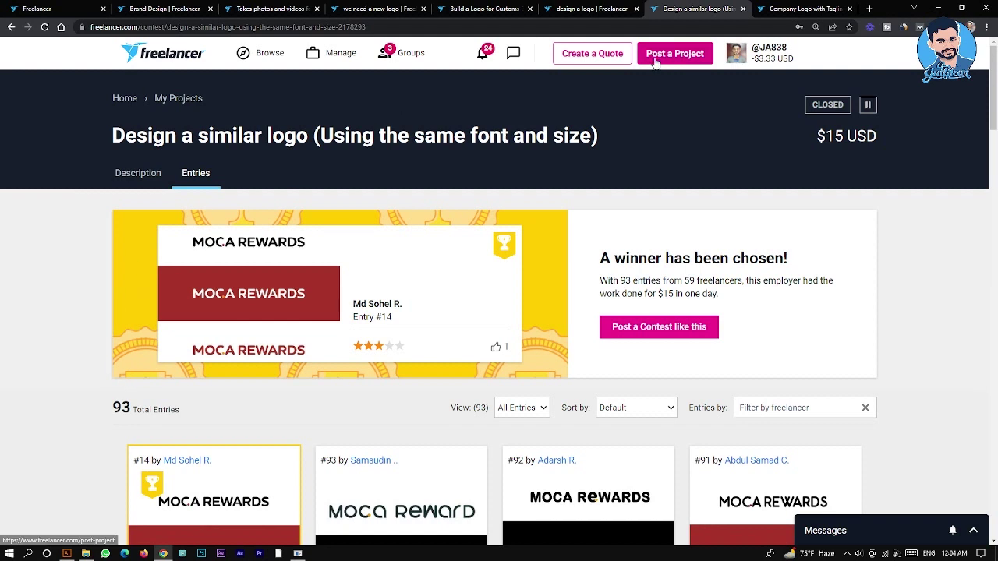
{"action": "left_click", "coordinate": [580, 16]}
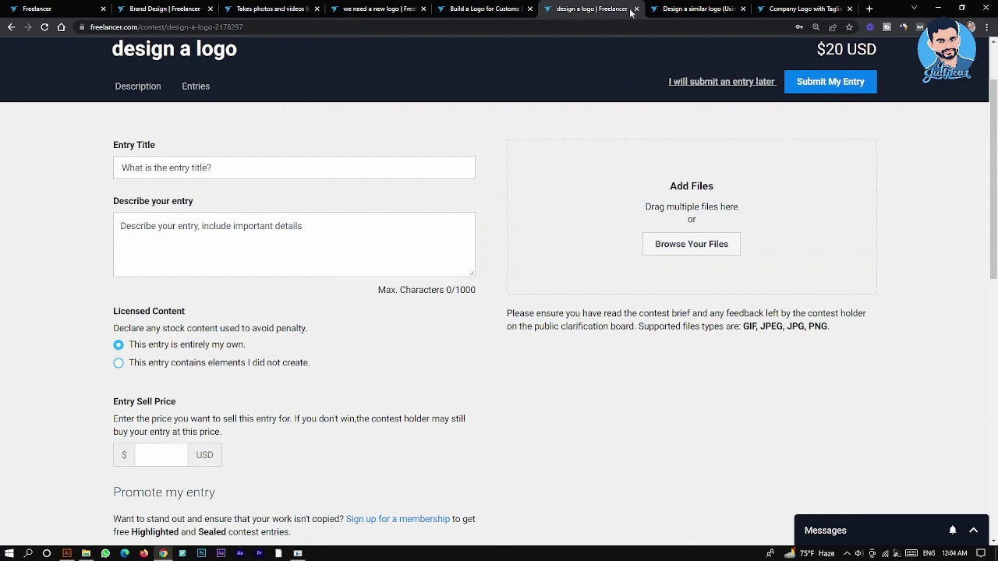
View the design a logo contest's 109 entries, then switch to the Customs Brokerage contest
{"action": "left_click", "coordinate": [132, 87]}
{"action": "left_click", "coordinate": [132, 173]}
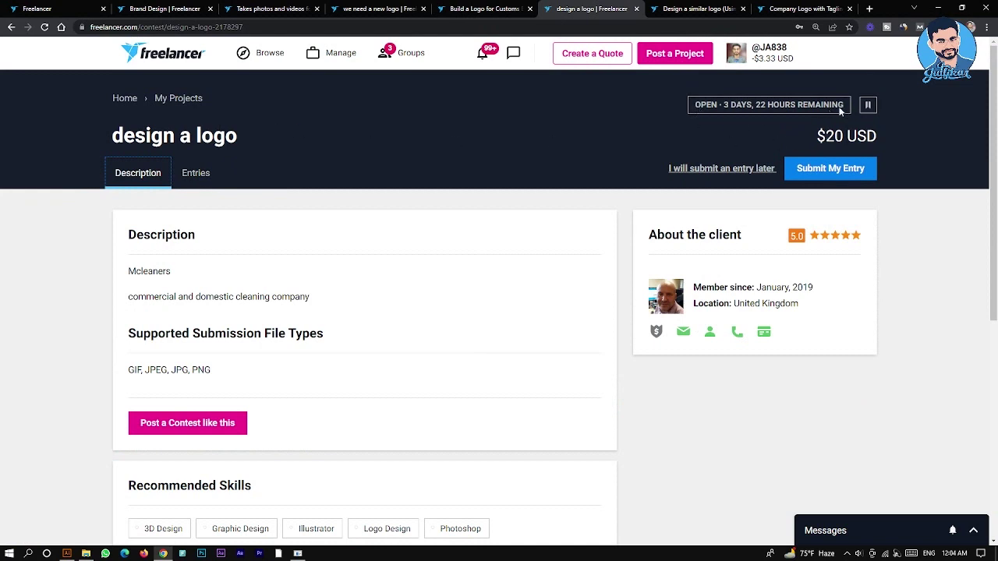
{"action": "left_click", "coordinate": [215, 184]}
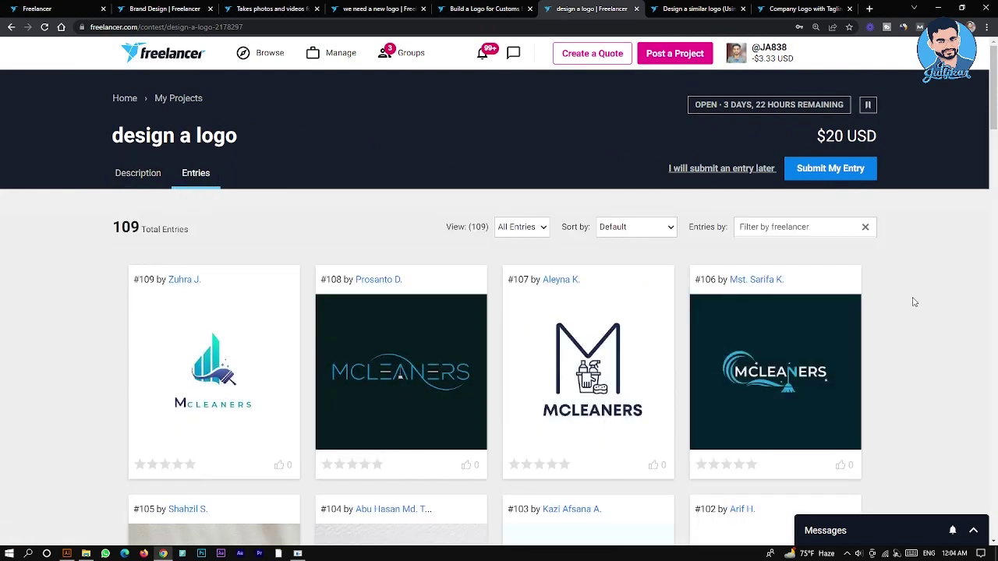
{"action": "left_click_drag", "start_coordinate": [702, 109], "coordinate": [811, 107]}
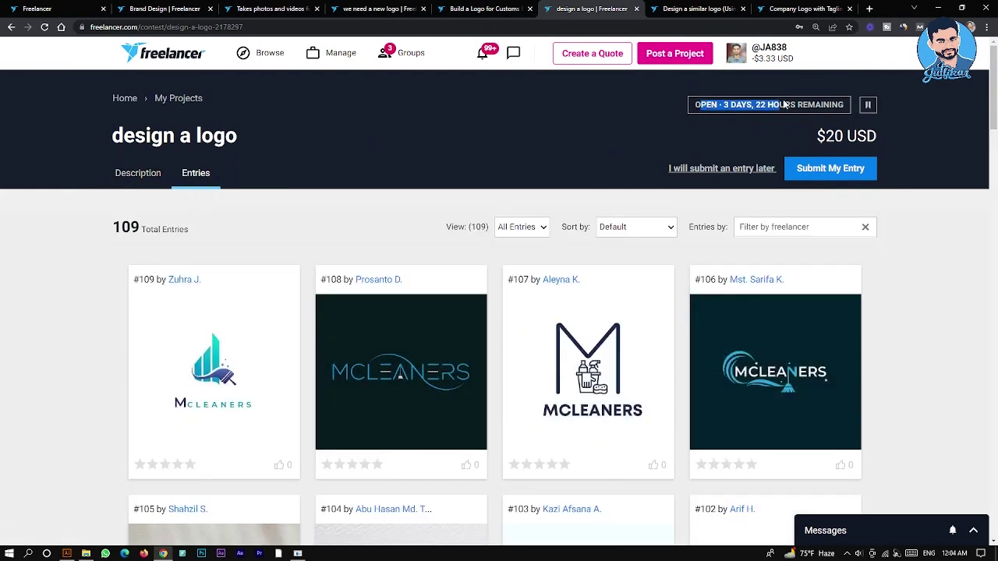
{"action": "left_click", "coordinate": [726, 111]}
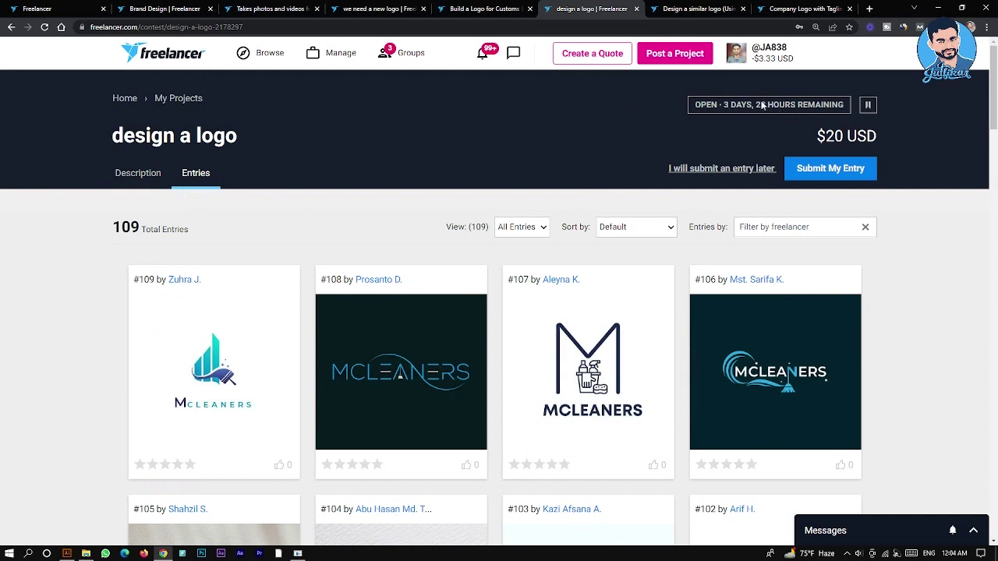
{"action": "left_click", "coordinate": [475, 10]}
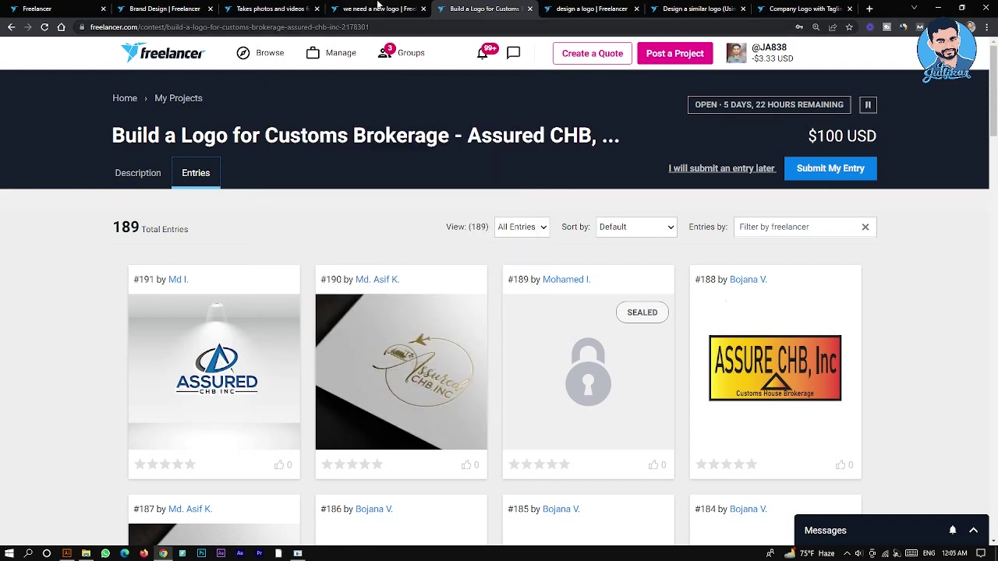
Move the 'we need a new logo' tab after 'design a logo' and bring up Brand Design's entries
{"action": "left_click", "coordinate": [373, 9]}
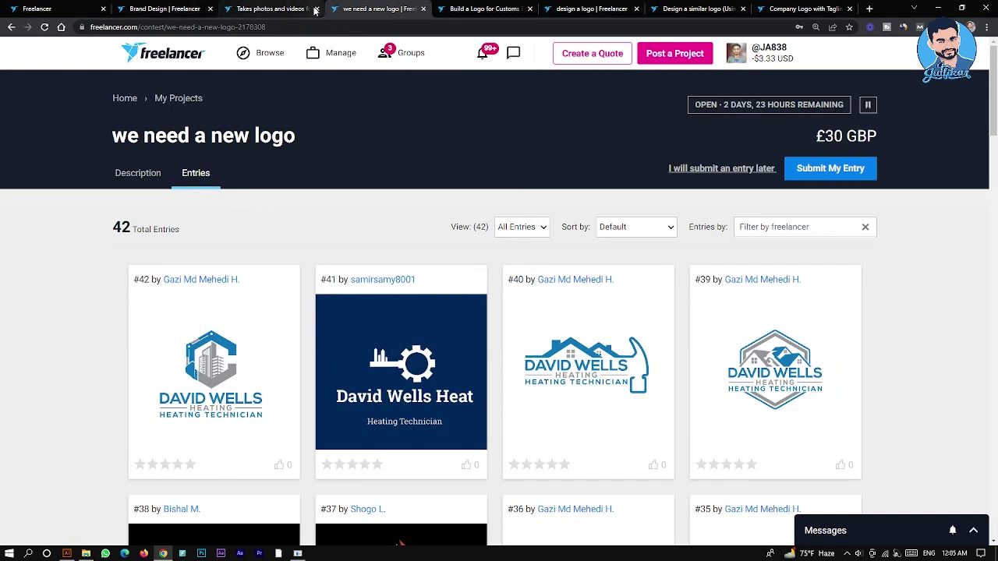
{"action": "left_click_drag", "start_coordinate": [355, 8], "coordinate": [577, 11]}
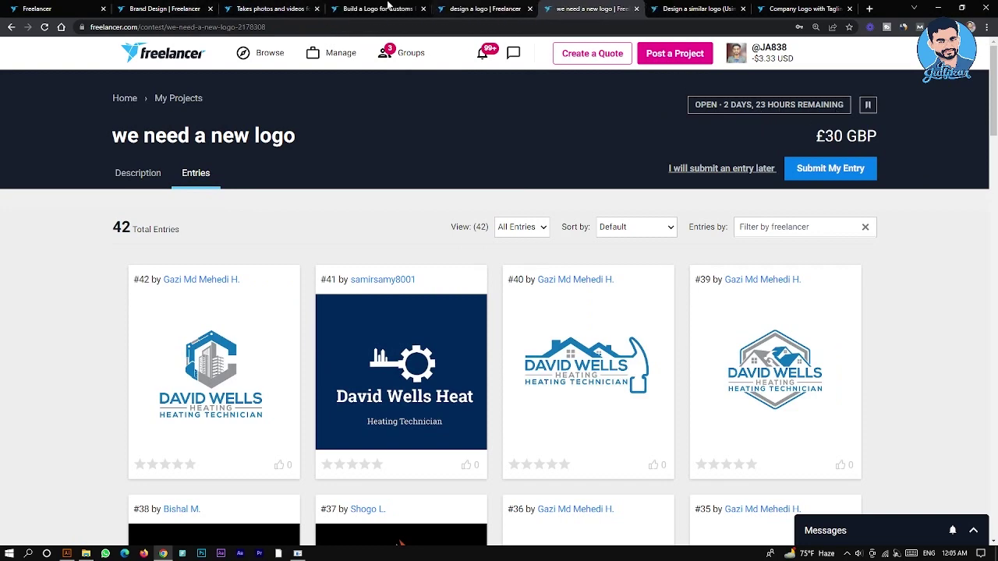
{"action": "left_click", "coordinate": [269, 9]}
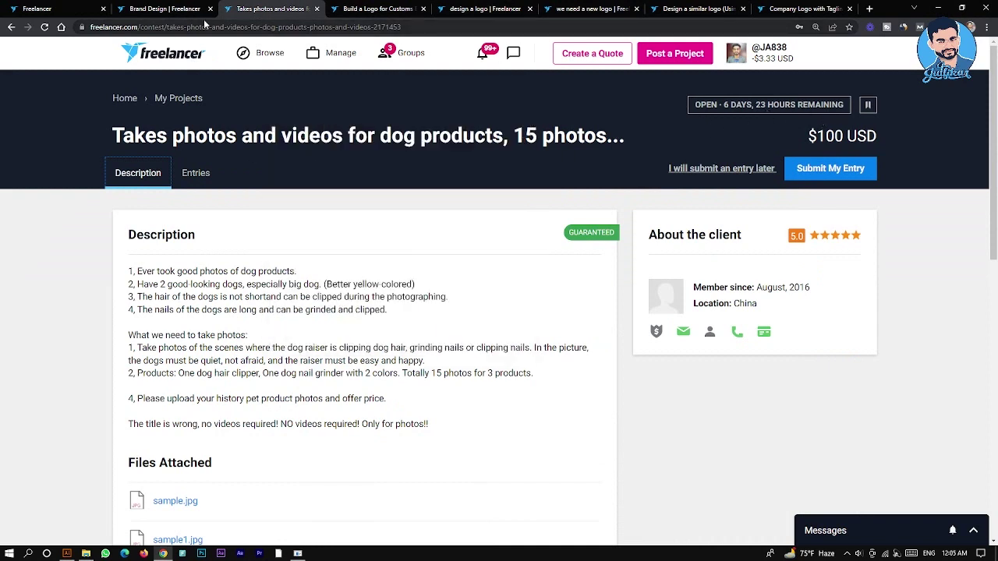
{"action": "key", "text": "ctrl+shift+Tab"}
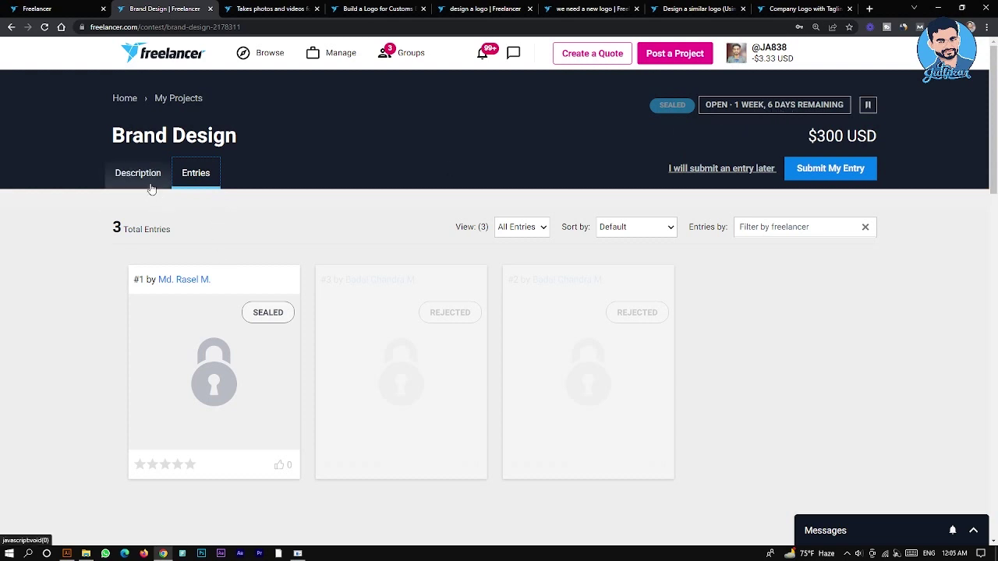
Switch back to the £30 GBP 'we need a new logo' contest showing its 42 entries
{"action": "left_click", "coordinate": [578, 10]}
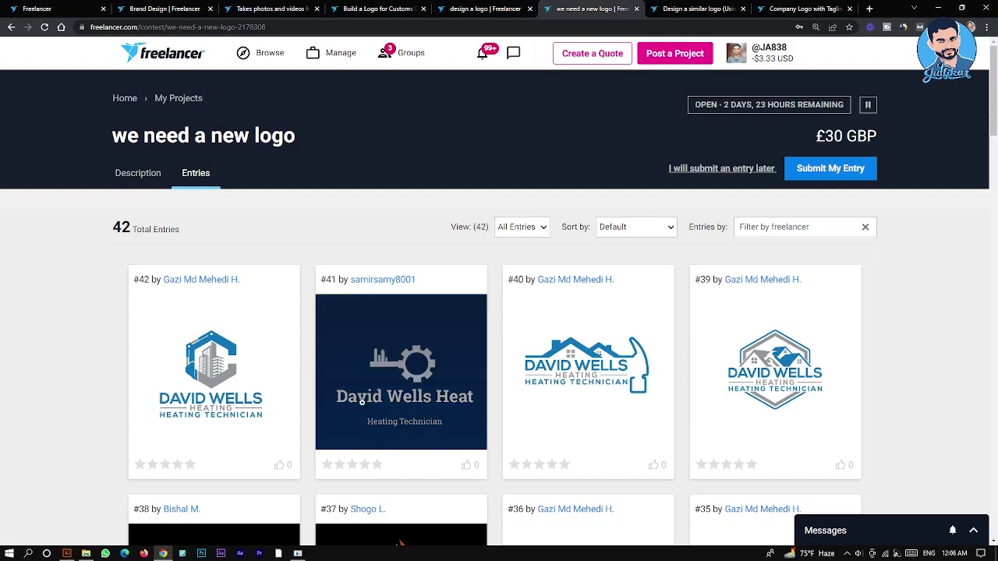
Scroll further down the 'we need a new logo' entries, then restore the OBS Studio window
{"action": "scroll", "coordinate": [101, 327], "scroll_direction": "down", "scroll_amount": 3}
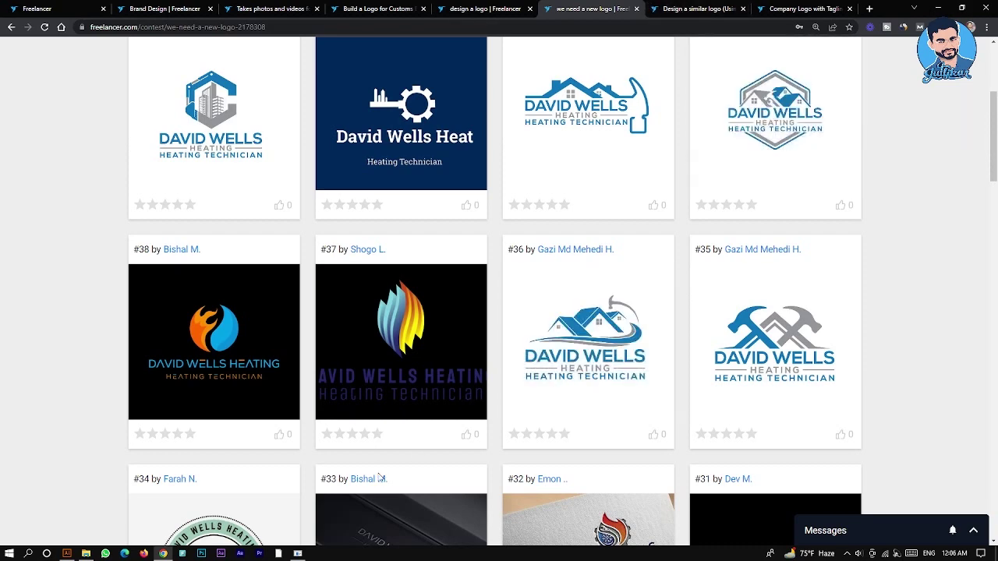
{"action": "left_click", "coordinate": [297, 554]}
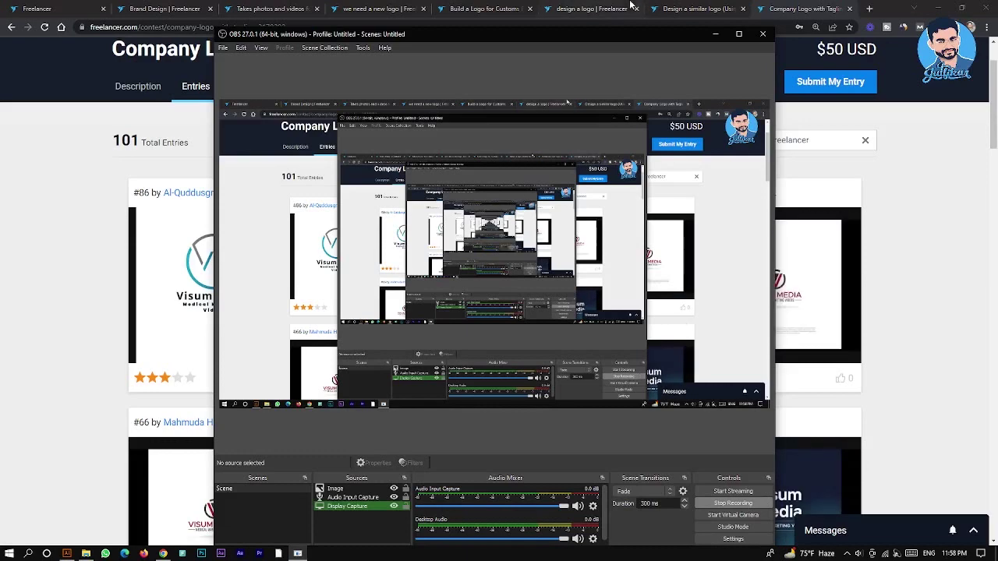
Minimize OBS Studio and return the Company Logo with Tagline entries page to the top
{"action": "left_click", "coordinate": [716, 36]}
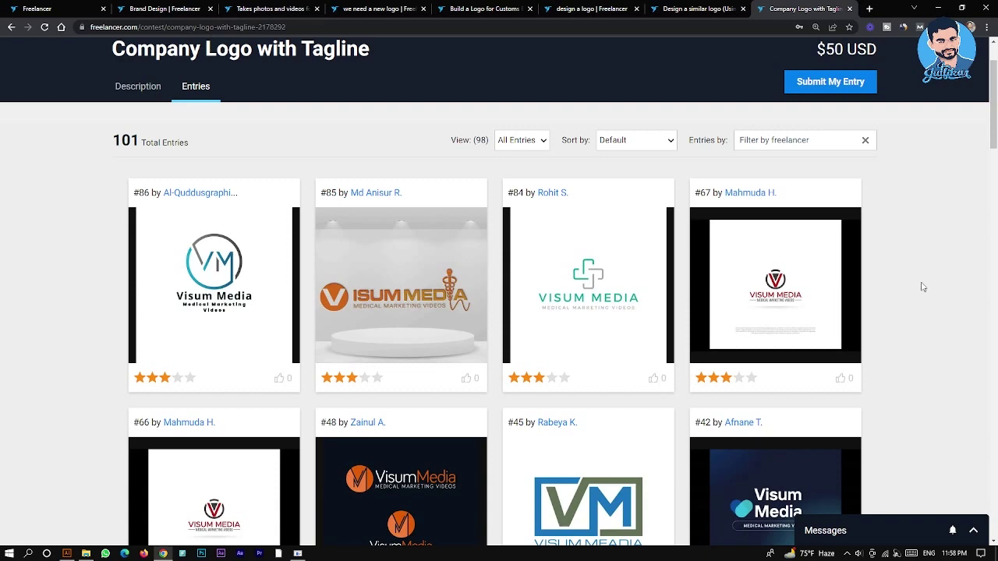
{"action": "scroll", "coordinate": [936, 312], "scroll_direction": "down", "scroll_amount": 2}
{"action": "scroll", "coordinate": [951, 328], "scroll_direction": "up", "scroll_amount": 3}
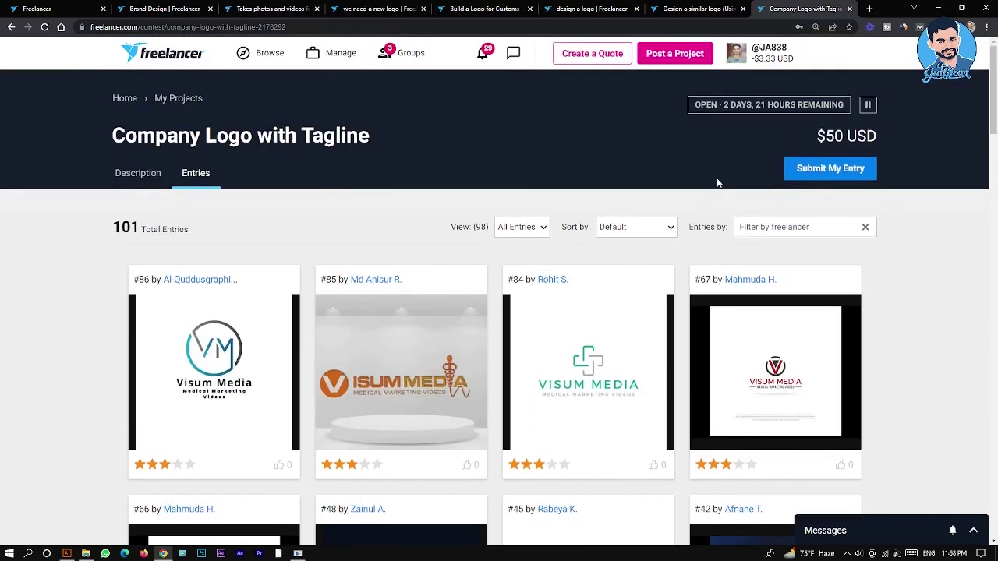
{"action": "left_click", "coordinate": [141, 176]}
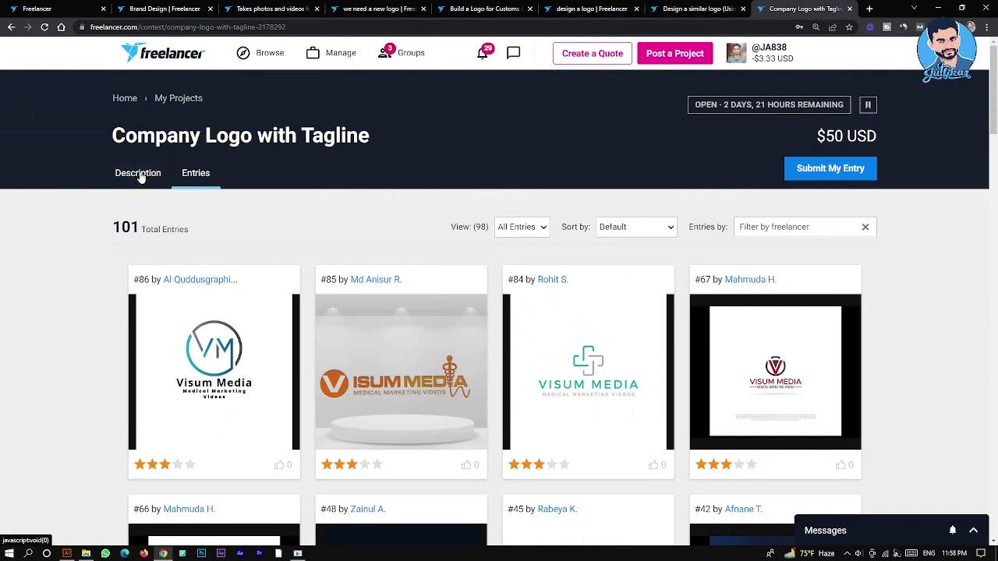
{"action": "left_click", "coordinate": [199, 173]}
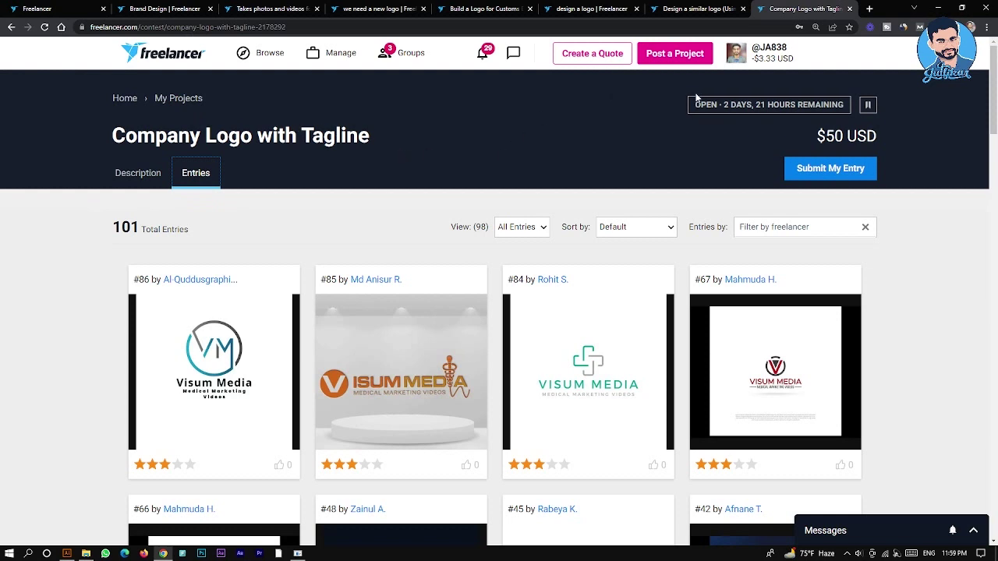
{"action": "left_click_drag", "start_coordinate": [697, 111], "coordinate": [845, 107]}
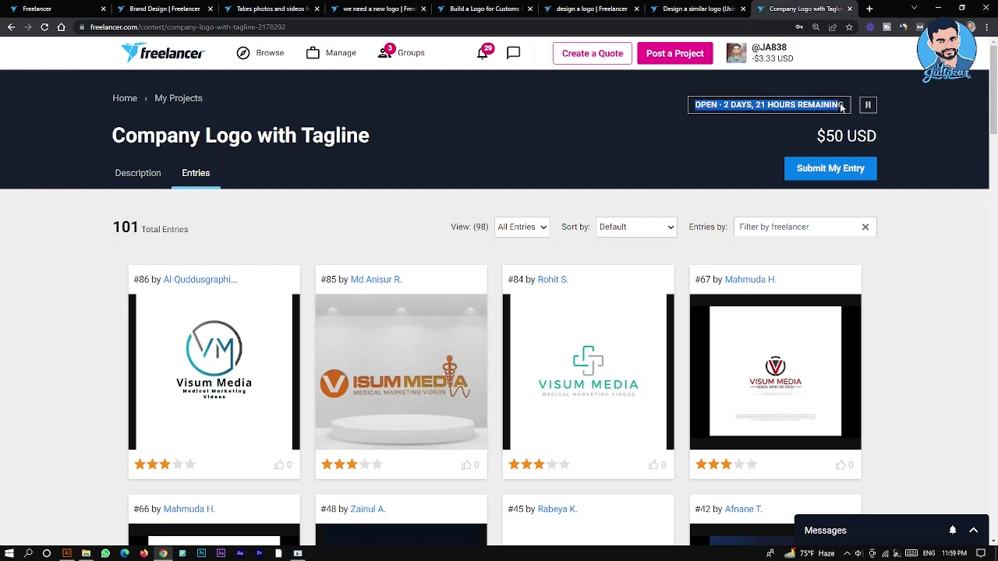
{"action": "left_click", "coordinate": [702, 110]}
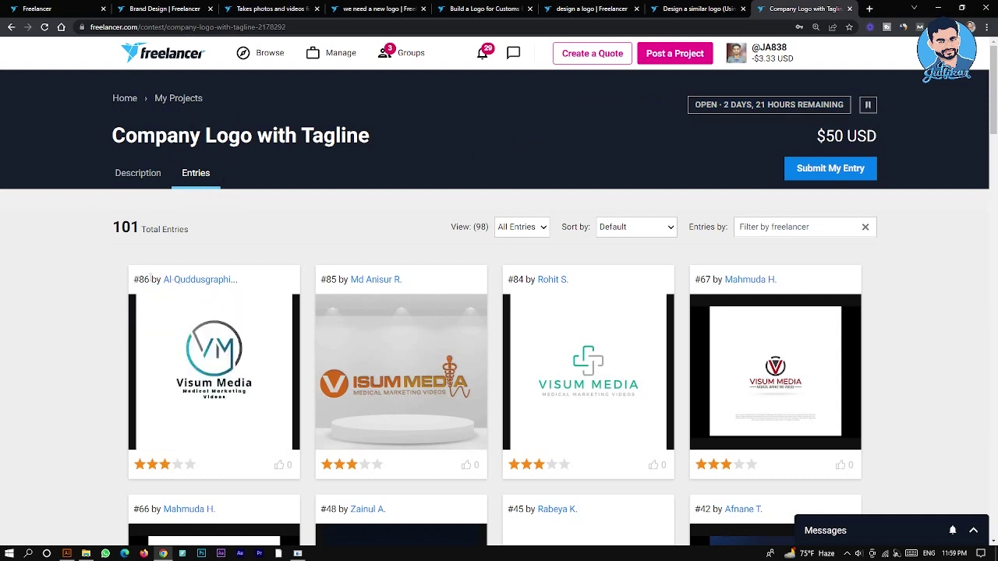
{"action": "left_click_drag", "start_coordinate": [113, 226], "coordinate": [142, 225]}
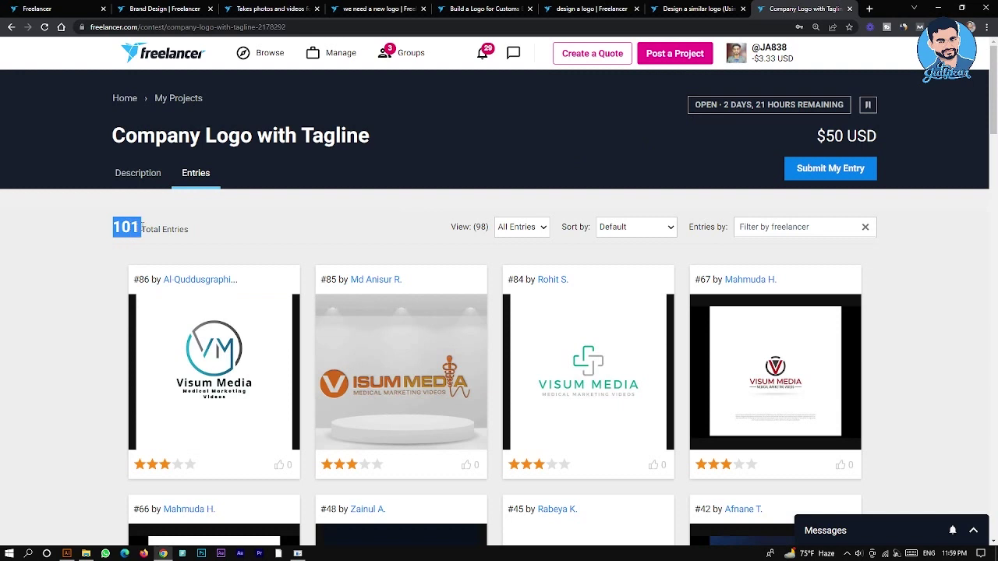
{"action": "left_click", "coordinate": [141, 223]}
{"action": "left_click_drag", "start_coordinate": [113, 226], "coordinate": [145, 225]}
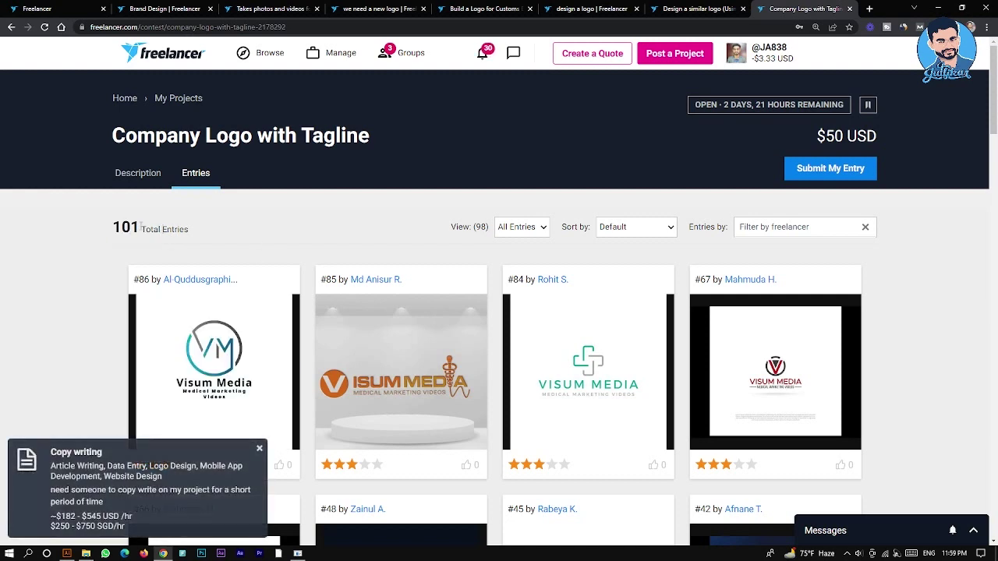
{"action": "left_click_drag", "start_coordinate": [142, 226], "coordinate": [113, 228]}
{"action": "left_click", "coordinate": [133, 242]}
{"action": "left_click_drag", "start_coordinate": [150, 281], "coordinate": [134, 285]}
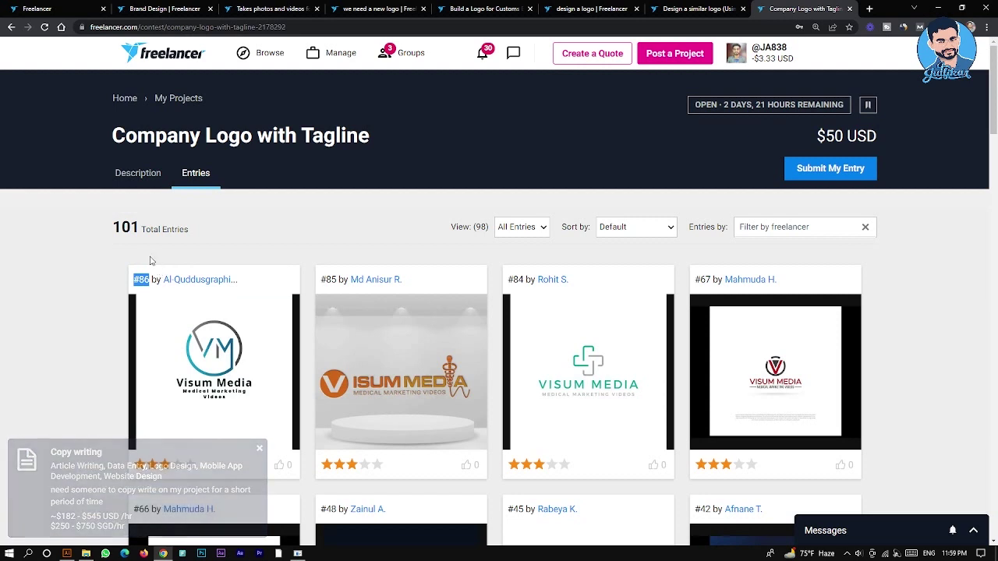
{"action": "left_click", "coordinate": [123, 290]}
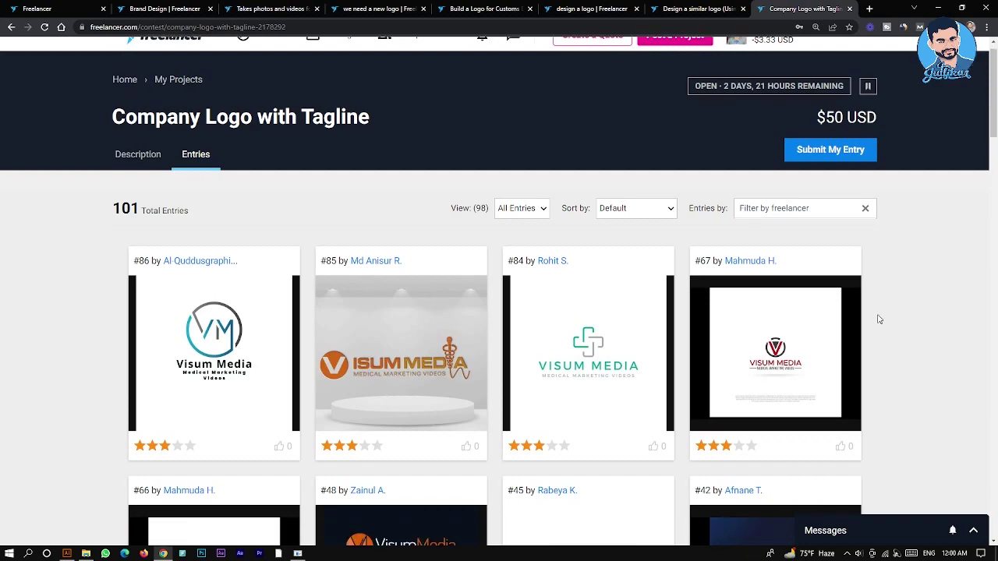
Scroll to the footer and back, then open entry #86, the Visum Media logo video, in the preview
{"action": "scroll", "coordinate": [878, 315], "scroll_direction": "down", "scroll_amount": 10}
{"action": "scroll", "coordinate": [898, 303], "scroll_direction": "down", "scroll_amount": 10}
{"action": "scroll", "coordinate": [167, 323], "scroll_direction": "down", "scroll_amount": 5}
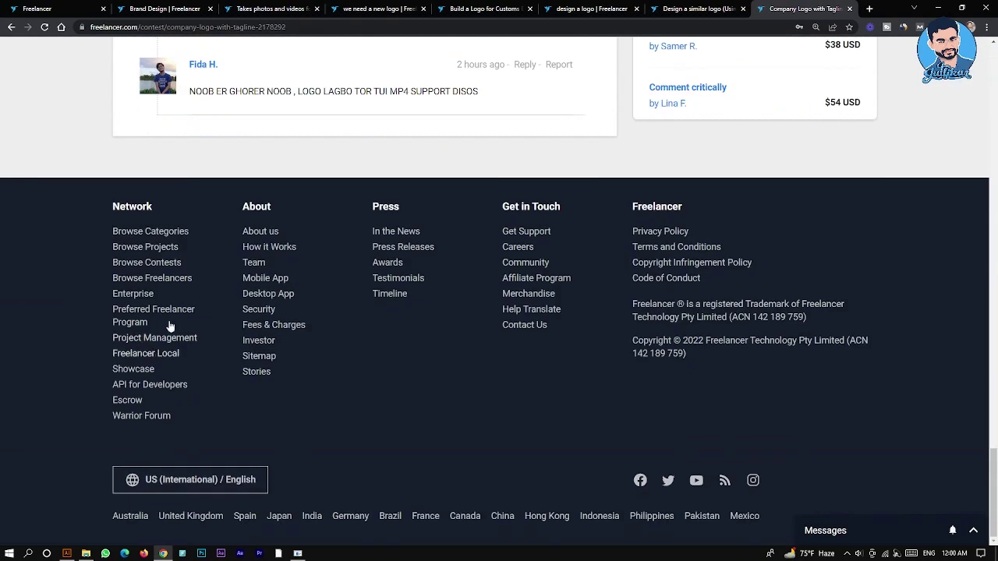
{"action": "scroll", "coordinate": [198, 257], "scroll_direction": "up", "scroll_amount": 4}
{"action": "scroll", "coordinate": [234, 372], "scroll_direction": "up", "scroll_amount": 4}
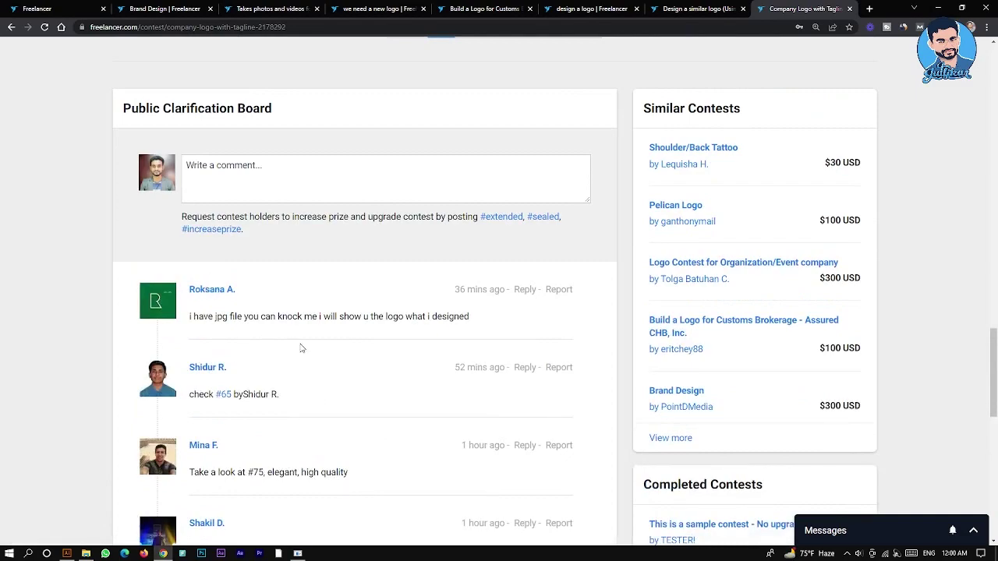
{"action": "scroll", "coordinate": [312, 453], "scroll_direction": "up", "scroll_amount": 4}
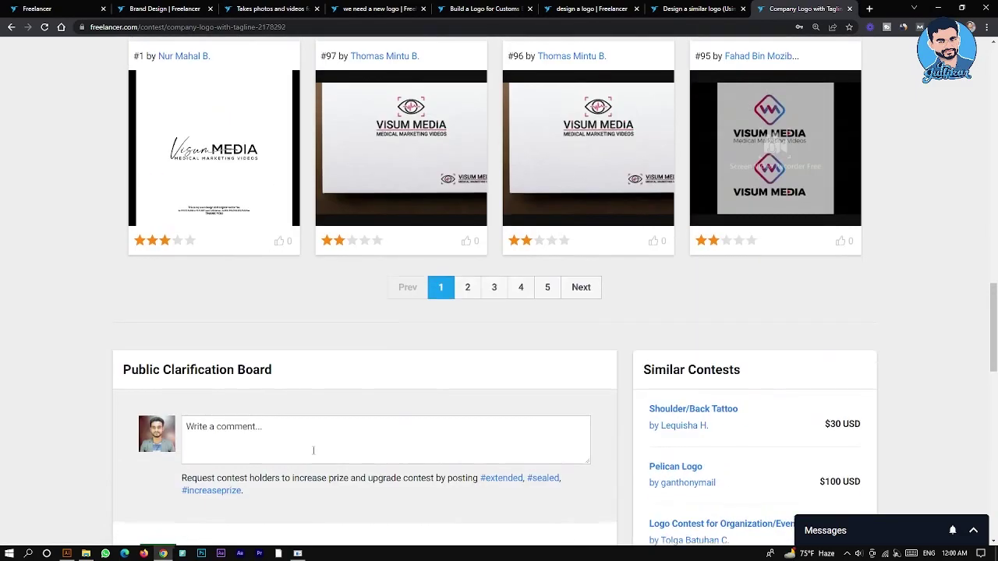
{"action": "scroll", "coordinate": [289, 437], "scroll_direction": "up", "scroll_amount": 6}
{"action": "scroll", "coordinate": [257, 414], "scroll_direction": "up", "scroll_amount": 6}
{"action": "scroll", "coordinate": [234, 396], "scroll_direction": "up", "scroll_amount": 4}
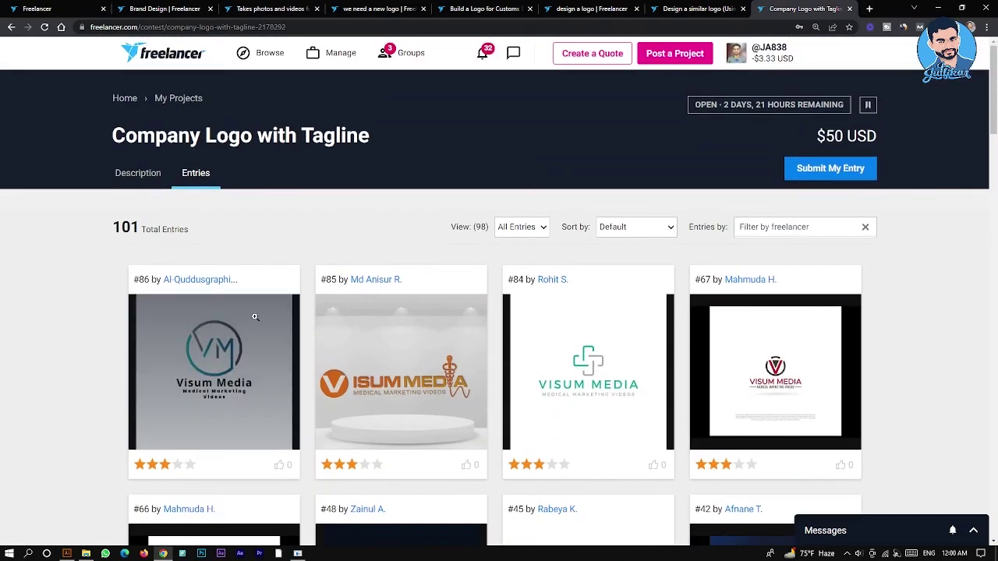
{"action": "left_click", "coordinate": [595, 303]}
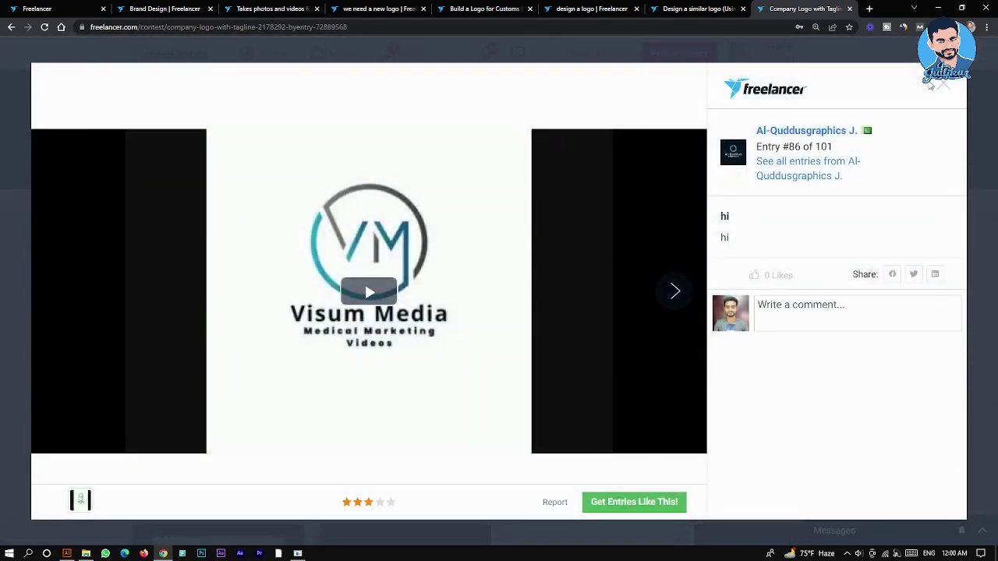
Close the entry #86 preview to get back to the 101-entry grid
{"action": "left_click", "coordinate": [944, 85]}
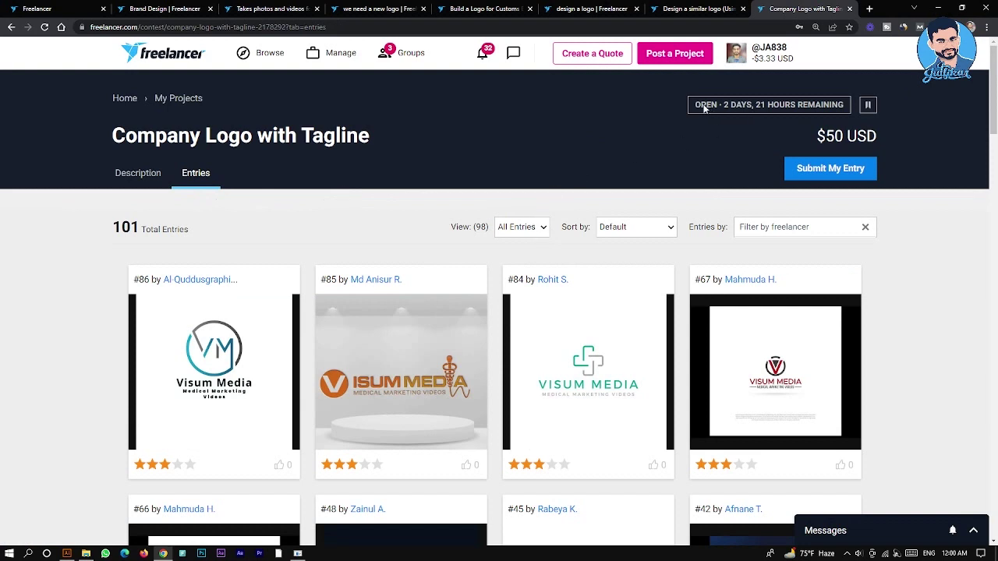
Highlight the contest's remaining time and the #67 entry image on the Entries grid
{"action": "left_click_drag", "start_coordinate": [696, 104], "coordinate": [842, 107]}
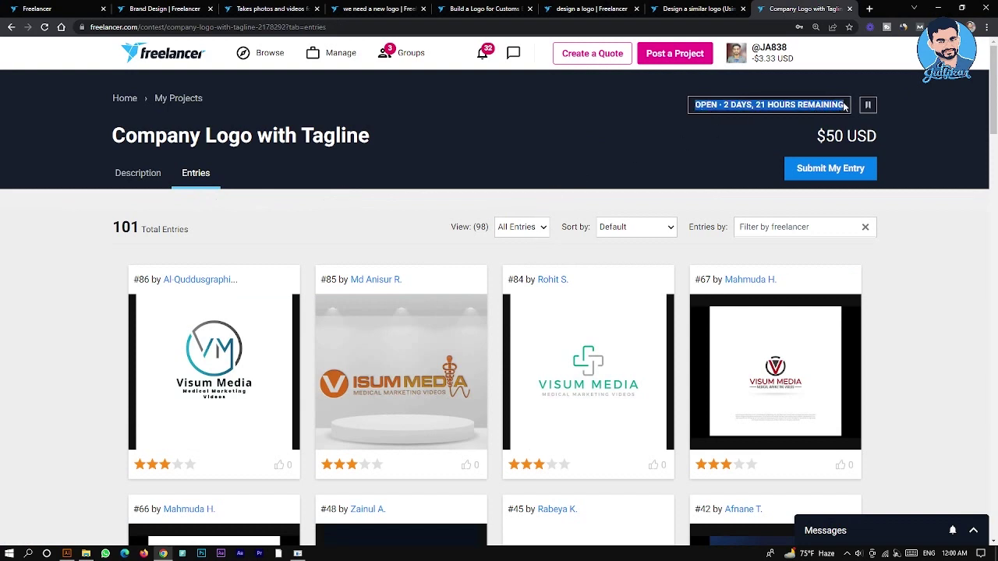
{"action": "left_click_drag", "start_coordinate": [944, 266], "coordinate": [928, 301]}
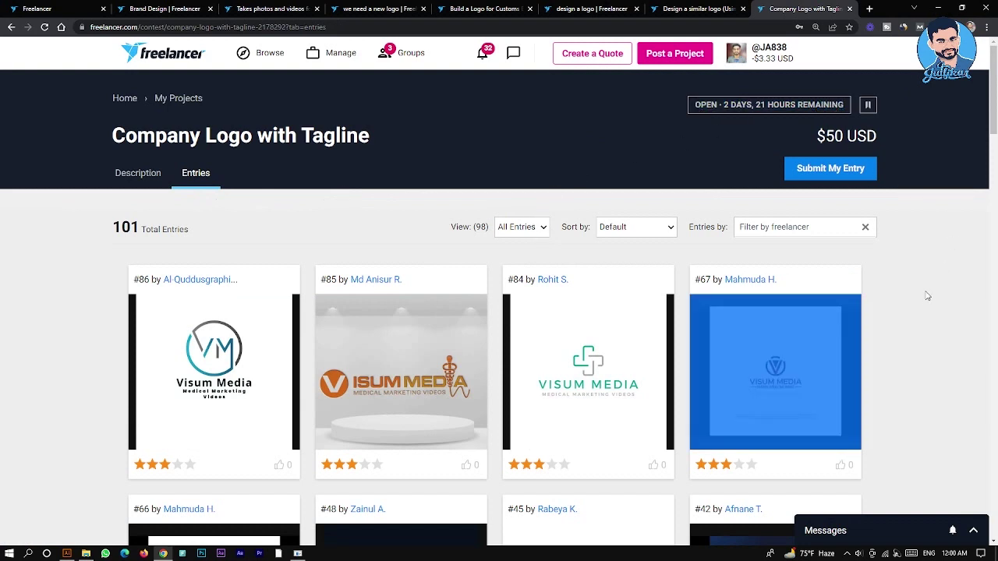
{"action": "left_click", "coordinate": [942, 281]}
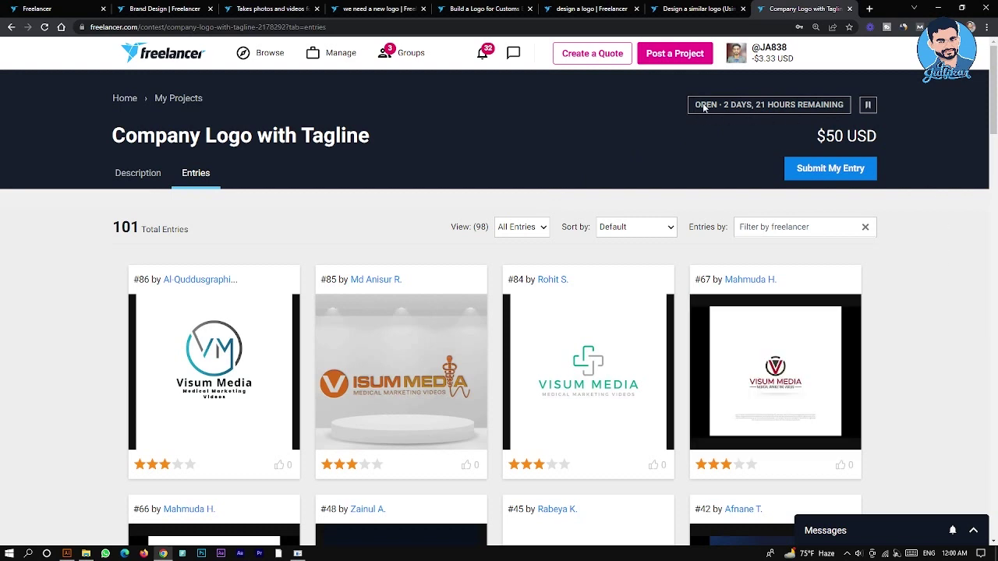
{"action": "left_click_drag", "start_coordinate": [697, 106], "coordinate": [840, 112]}
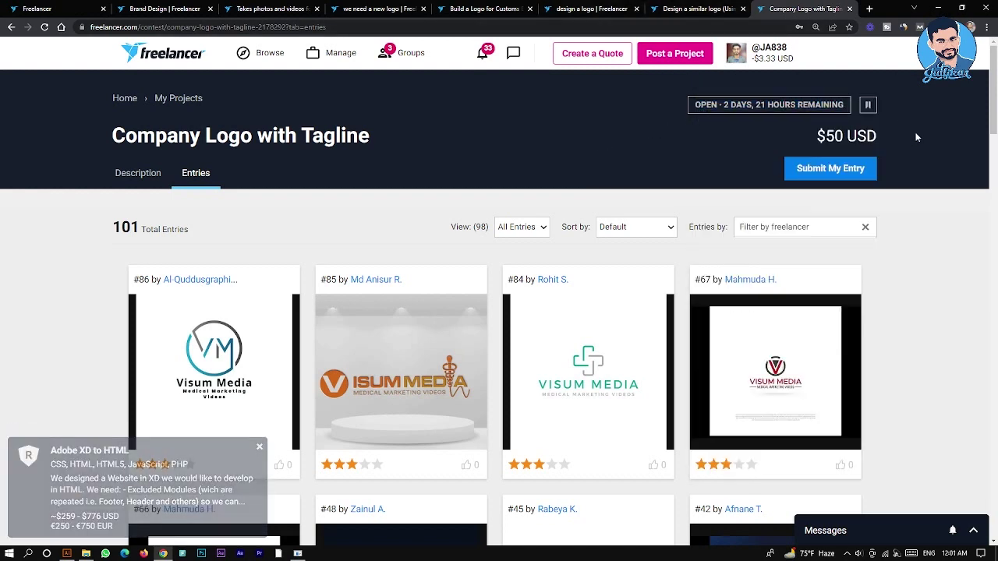
{"action": "left_click_drag", "start_coordinate": [994, 110], "coordinate": [994, 116]}
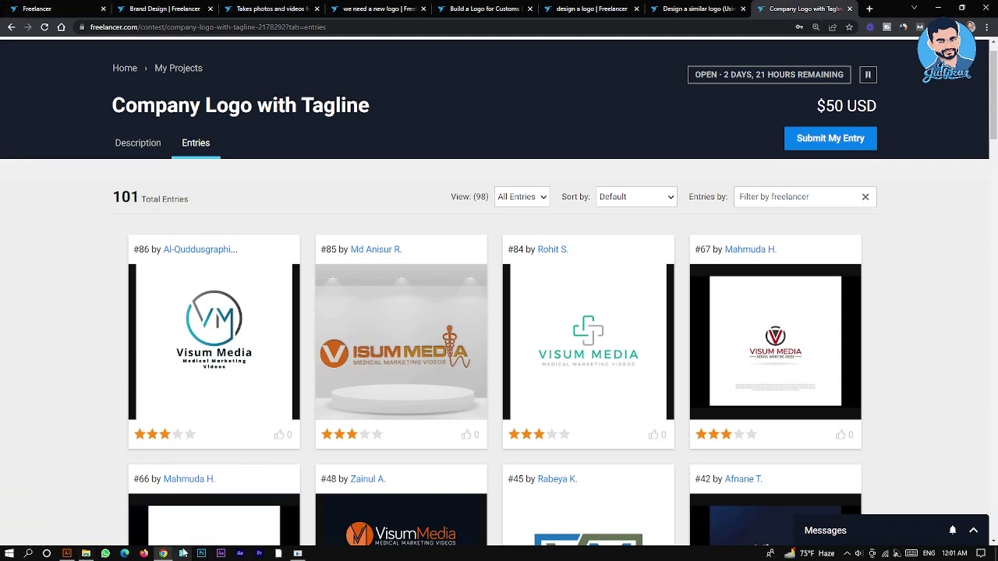
Check the Visum Media logo in Illustrator by selecting and deselecting it, then go to its folder
{"action": "left_click", "coordinate": [67, 556]}
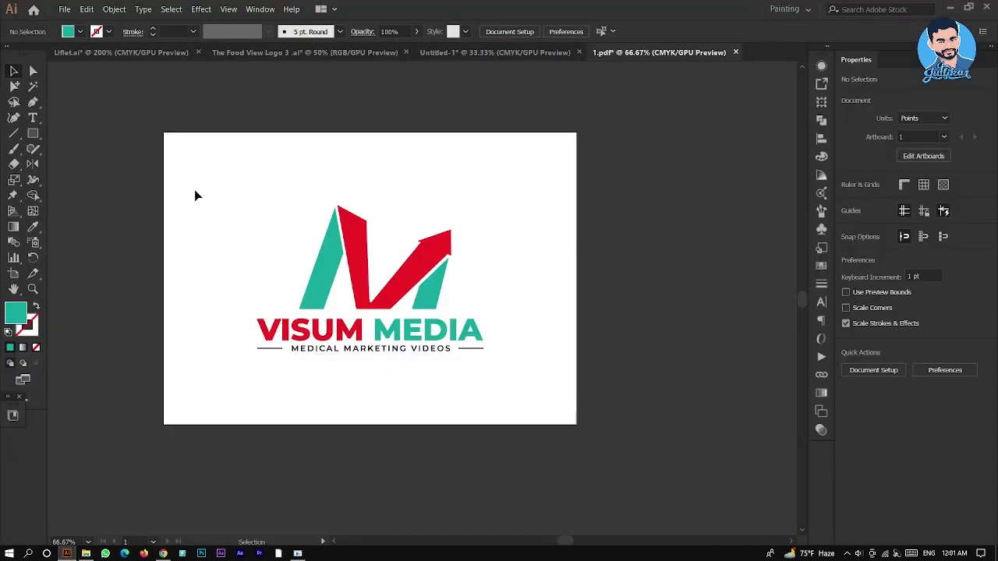
{"action": "left_click_drag", "start_coordinate": [226, 174], "coordinate": [507, 393]}
{"action": "left_click", "coordinate": [515, 395]}
{"action": "left_click", "coordinate": [86, 553]}
Select 1.ai and then Design.mp4 in the Visum Media folder, then return to the contest entries
{"action": "left_click", "coordinate": [235, 197]}
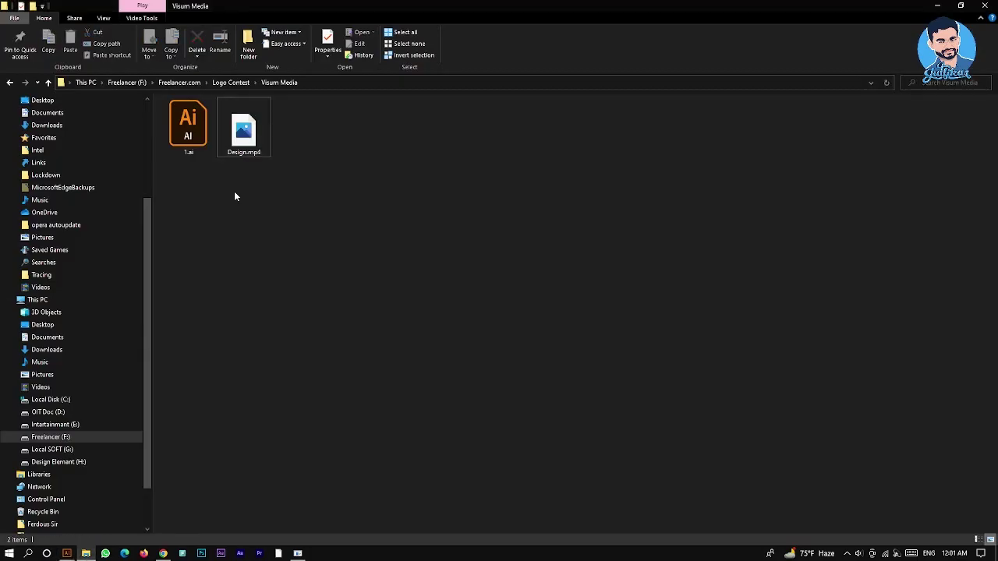
{"action": "left_click", "coordinate": [188, 150]}
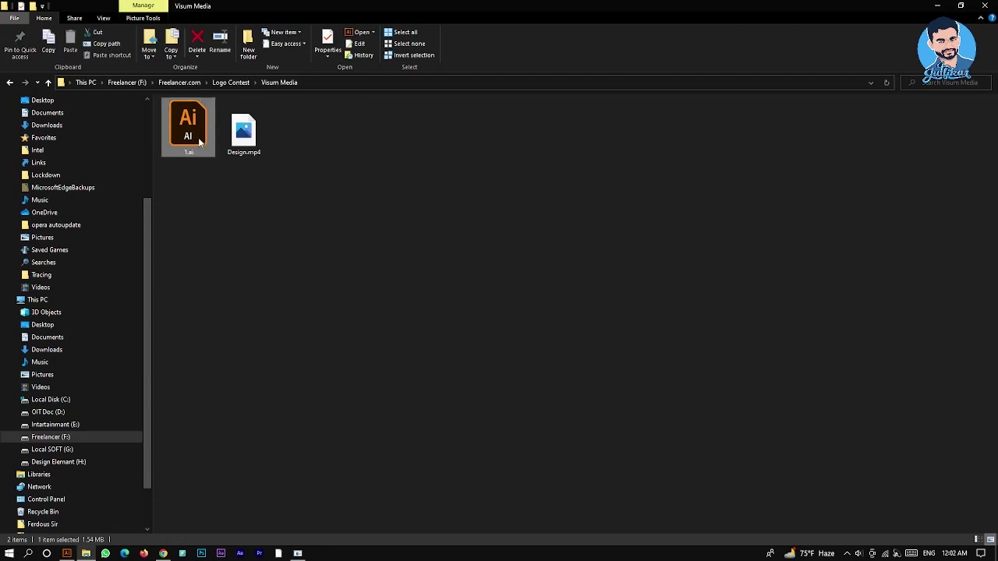
{"action": "left_click", "coordinate": [242, 155]}
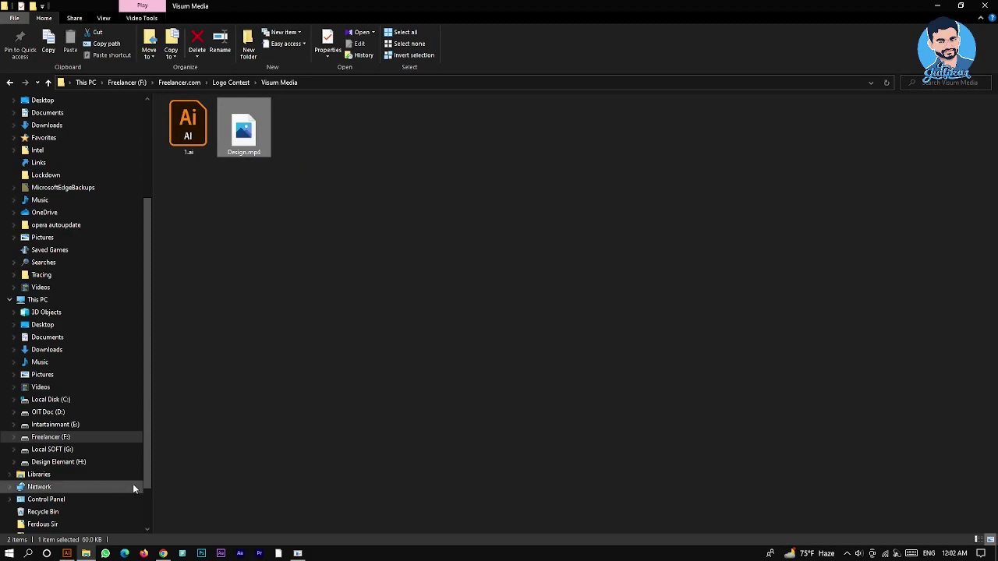
{"action": "left_click", "coordinate": [163, 554]}
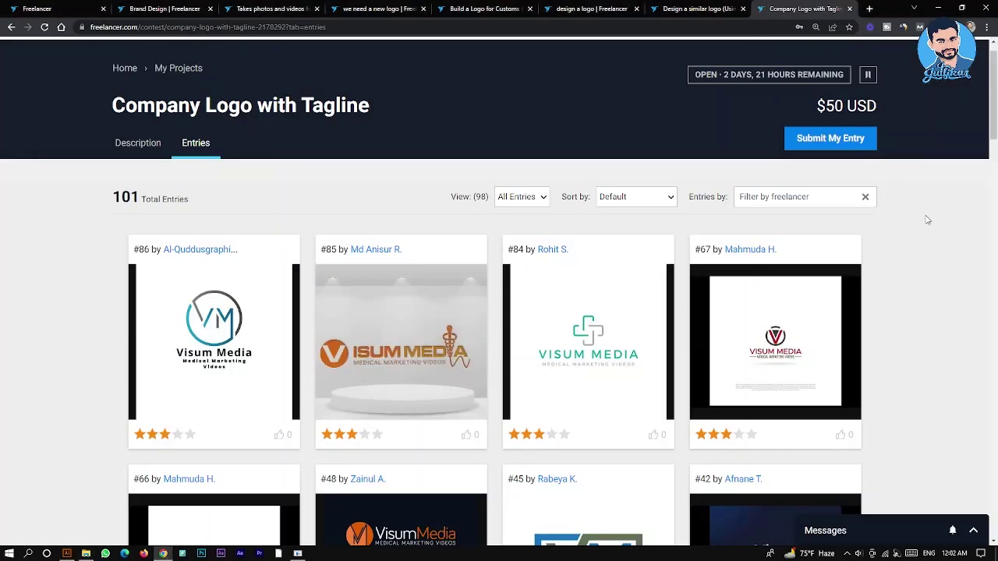
Open the Submit My Entry form, highlight its supported video file types including MPG, then view the Illustrator artwork
{"action": "left_click", "coordinate": [826, 139]}
{"action": "left_click_drag", "start_coordinate": [718, 382], "coordinate": [862, 395]}
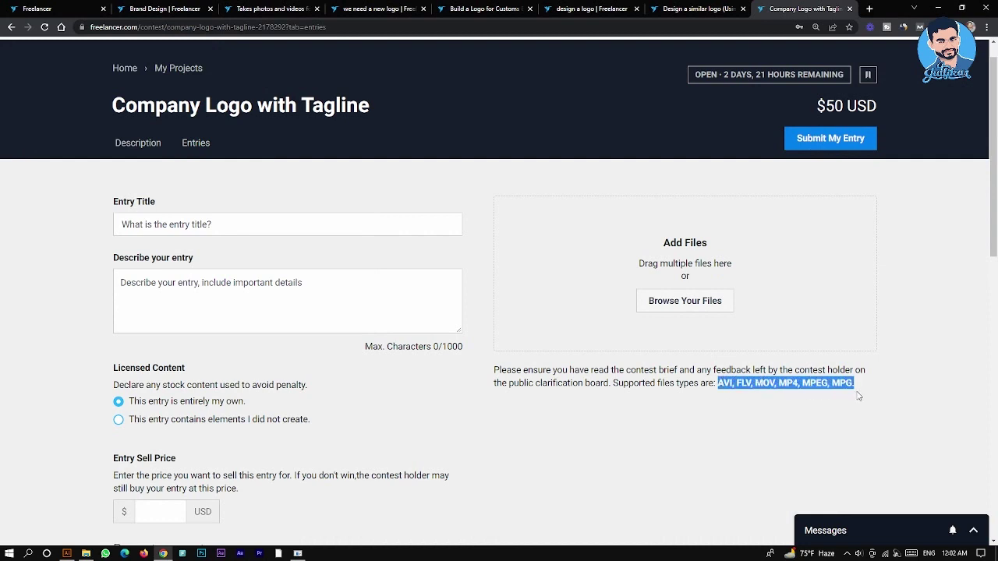
{"action": "left_click", "coordinate": [845, 388]}
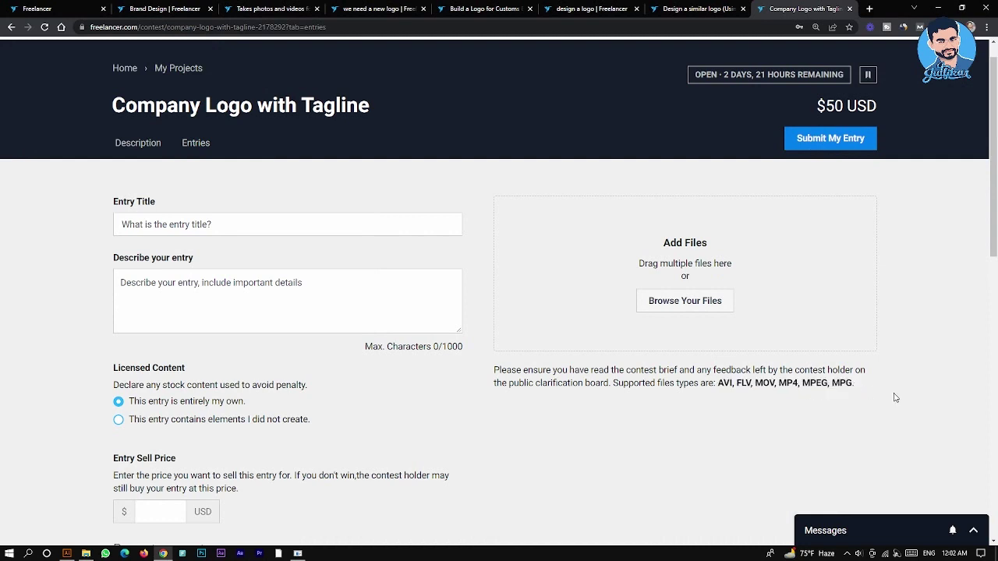
{"action": "left_click_drag", "start_coordinate": [836, 388], "coordinate": [853, 386]}
{"action": "left_click_drag", "start_coordinate": [719, 384], "coordinate": [858, 386]}
{"action": "left_click", "coordinate": [801, 382]}
{"action": "left_click", "coordinate": [67, 554]}
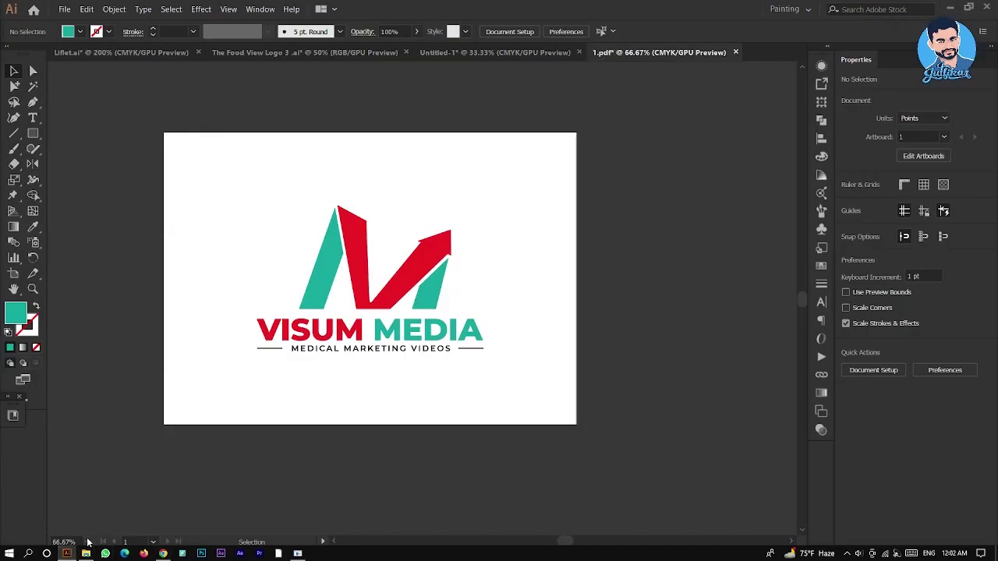
Glance at Design.mp4 in the Visum Media folder, then return to the entry submission form
{"action": "left_click", "coordinate": [86, 554]}
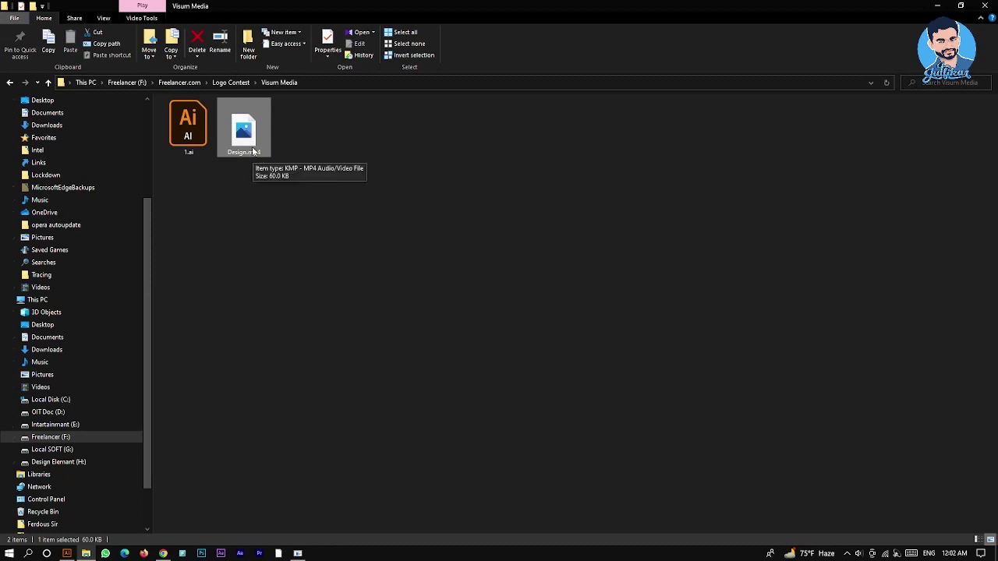
{"action": "left_click", "coordinate": [163, 554]}
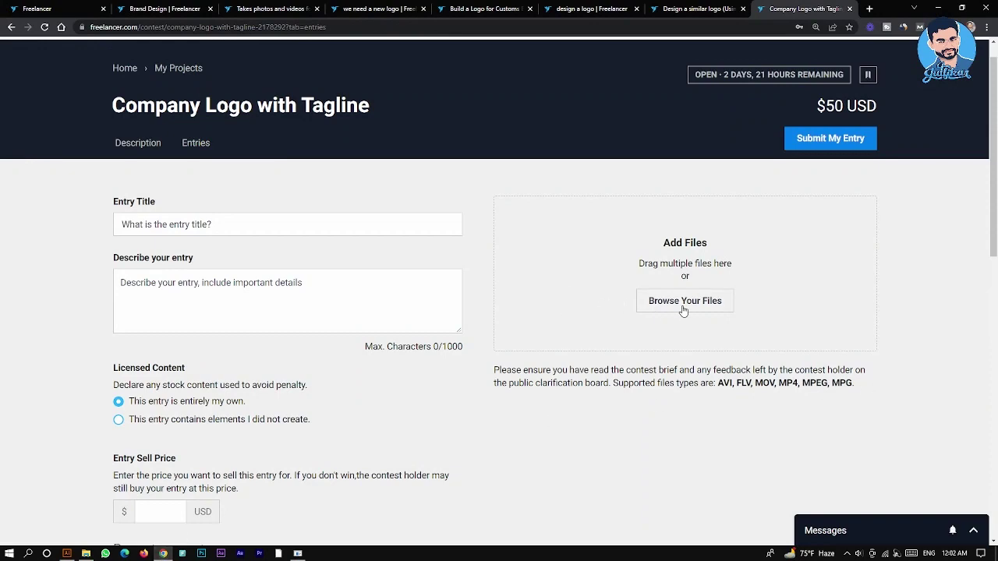
Attach Design.mp4 through Browse Your Files and submit it as the contest entry
{"action": "left_click", "coordinate": [700, 307]}
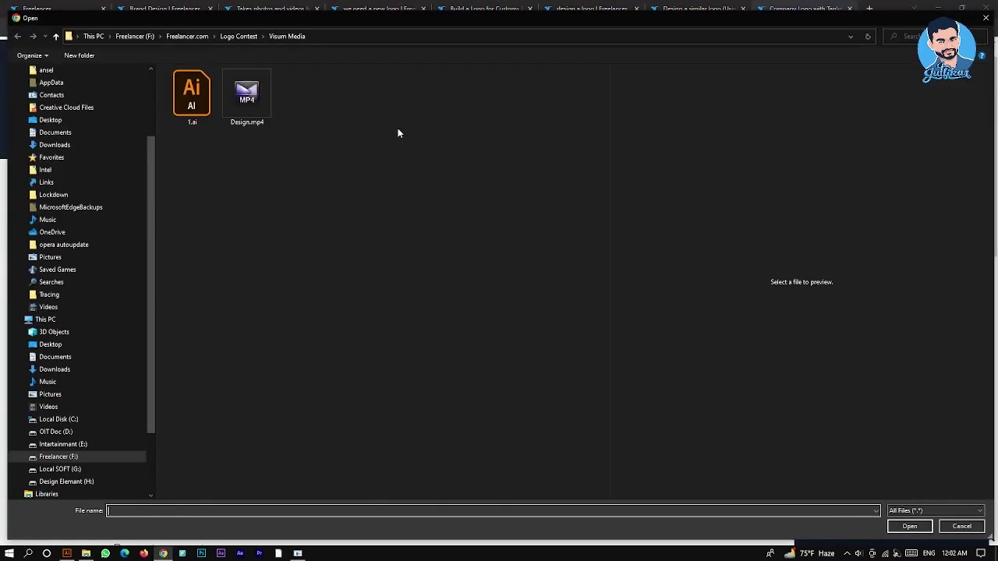
{"action": "left_click", "coordinate": [268, 97]}
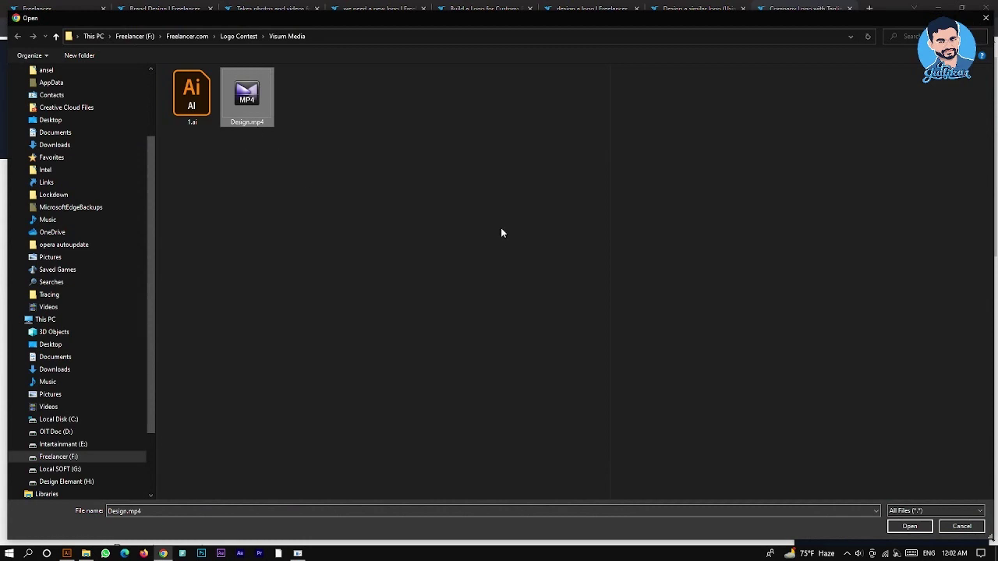
{"action": "left_click", "coordinate": [909, 527]}
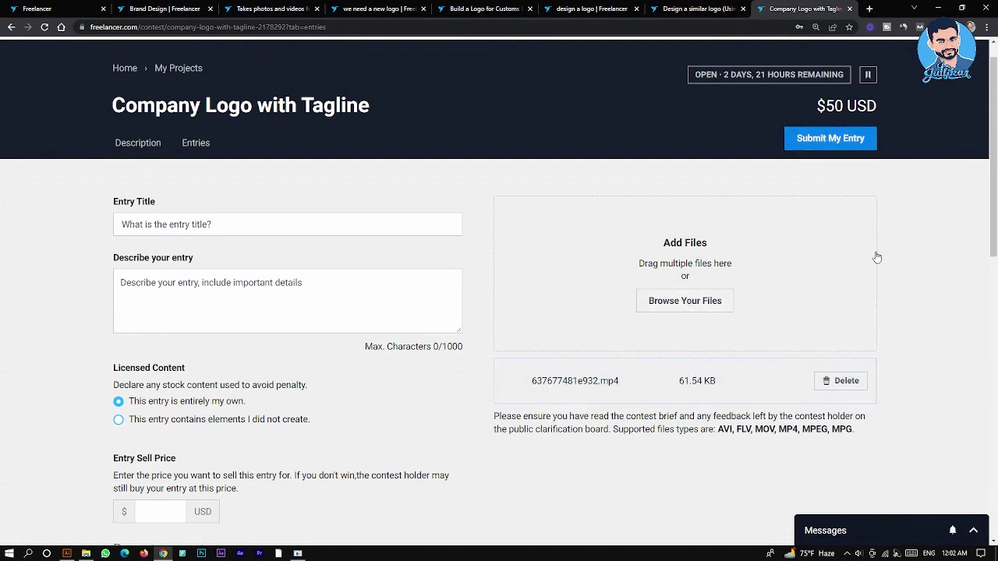
{"action": "scroll", "coordinate": [875, 256], "scroll_direction": "down", "scroll_amount": 5}
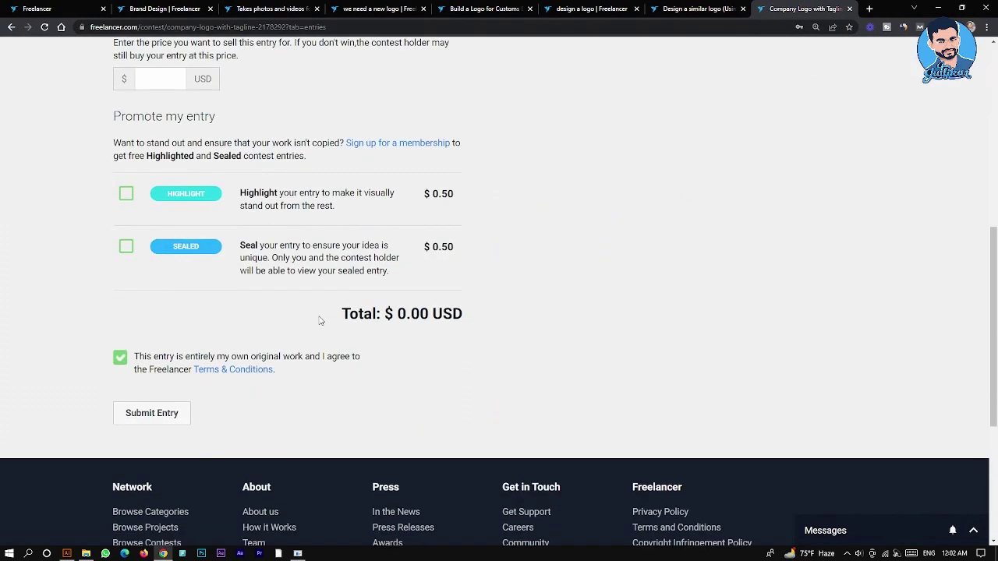
{"action": "left_click", "coordinate": [170, 414]}
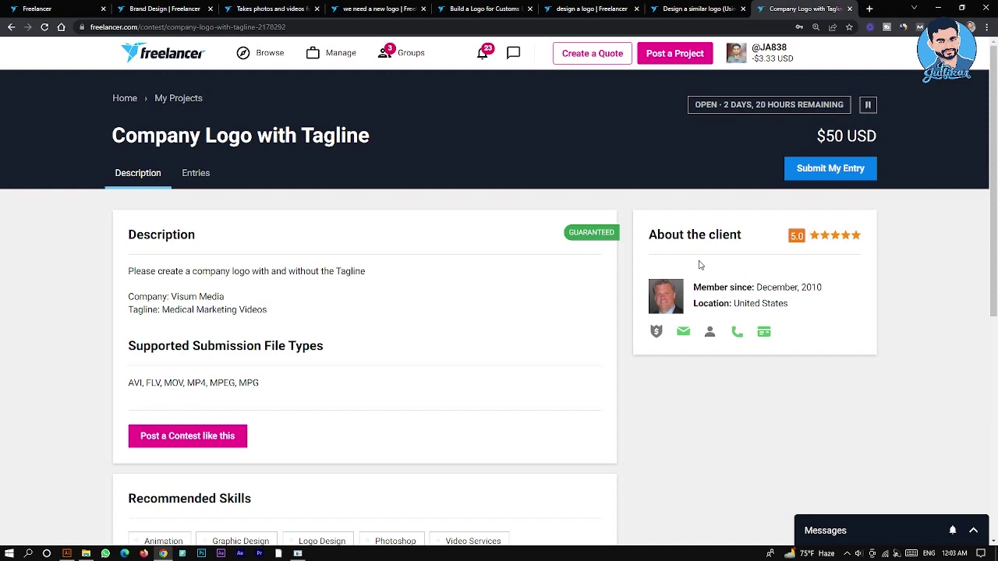
Scroll through the contest's 108 entries, then switch to the $15 'Design a similar logo' contest
{"action": "left_click", "coordinate": [199, 175]}
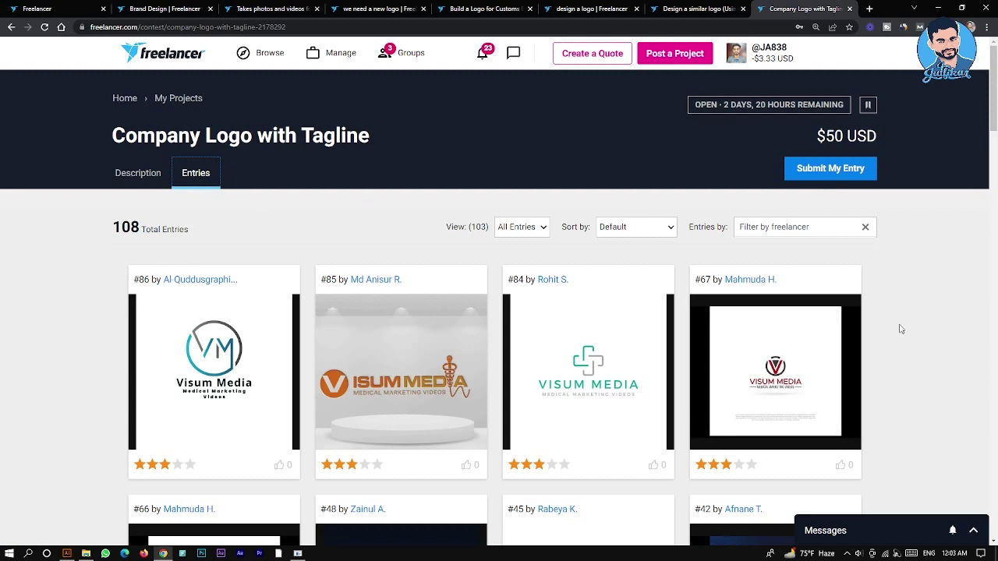
{"action": "scroll", "coordinate": [901, 329], "scroll_direction": "down", "scroll_amount": 2}
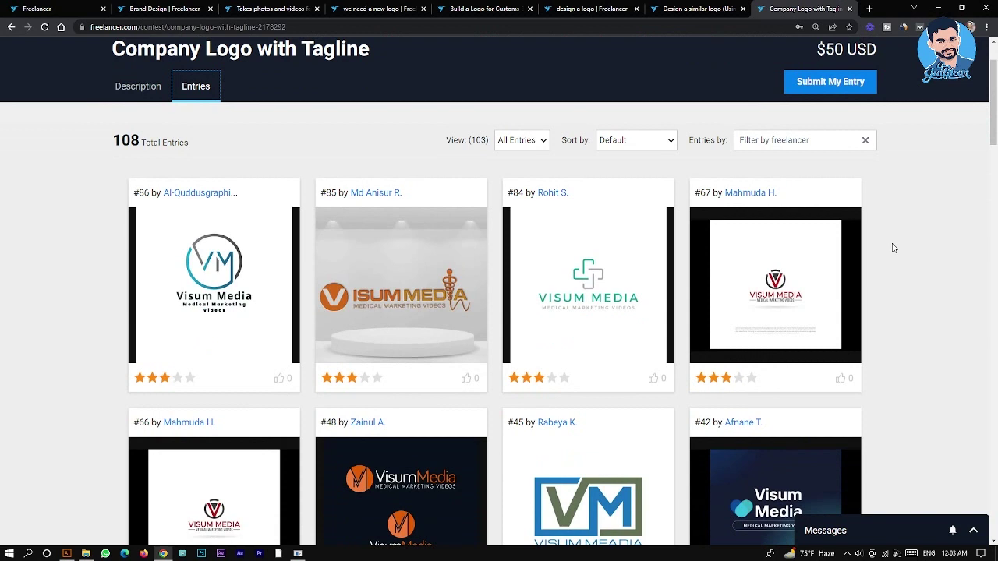
{"action": "scroll", "coordinate": [889, 265], "scroll_direction": "up", "scroll_amount": 2}
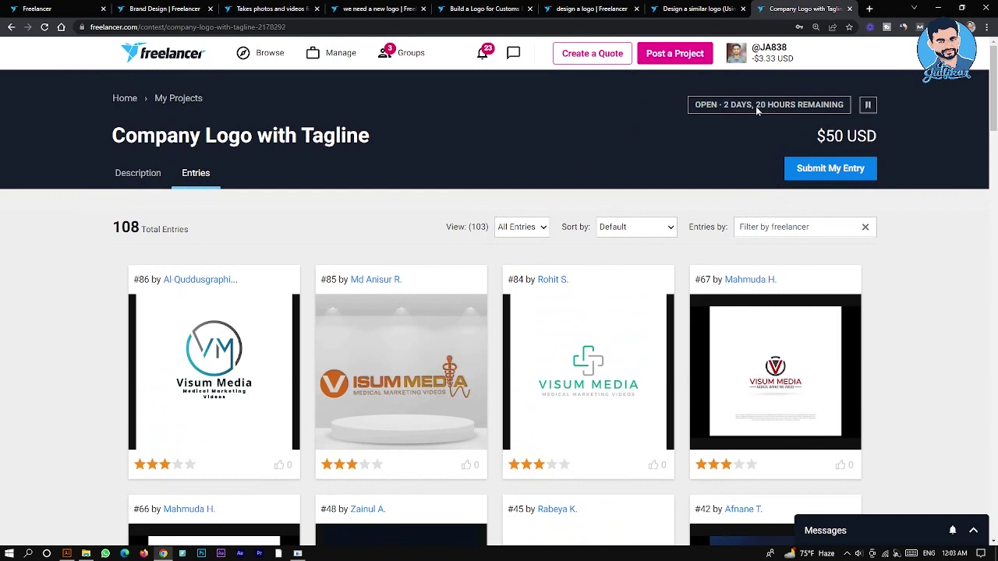
{"action": "left_click", "coordinate": [691, 10]}
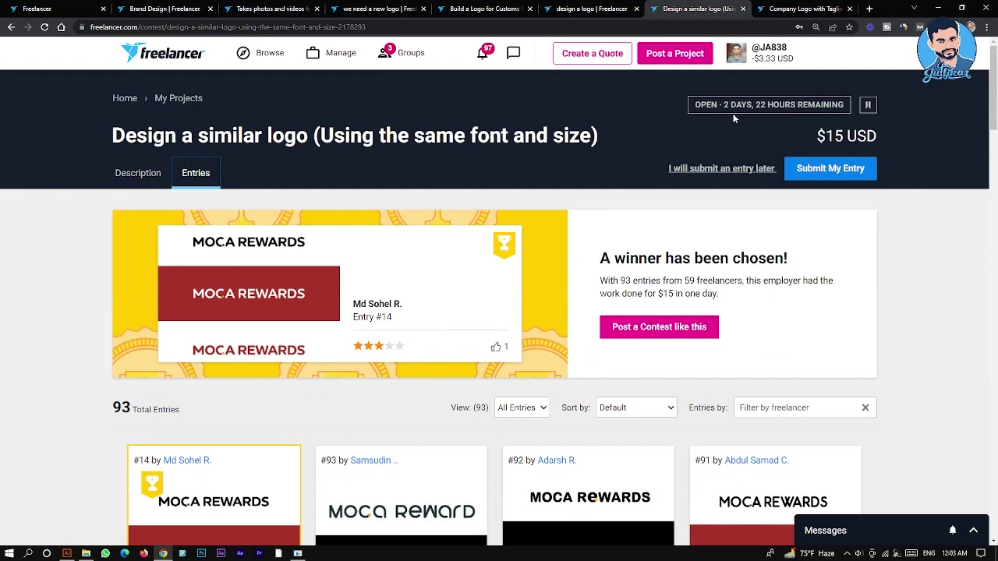
Reload the Design a similar logo contest, now closed with a winner, and review its 93 entries
{"action": "left_click", "coordinate": [702, 110]}
{"action": "left_click", "coordinate": [45, 27]}
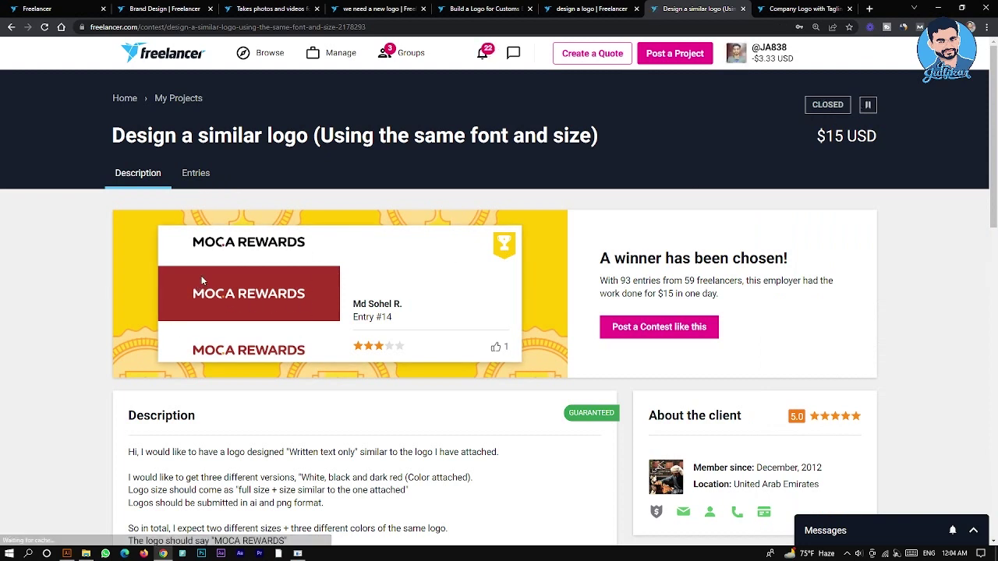
{"action": "left_click", "coordinate": [196, 172]}
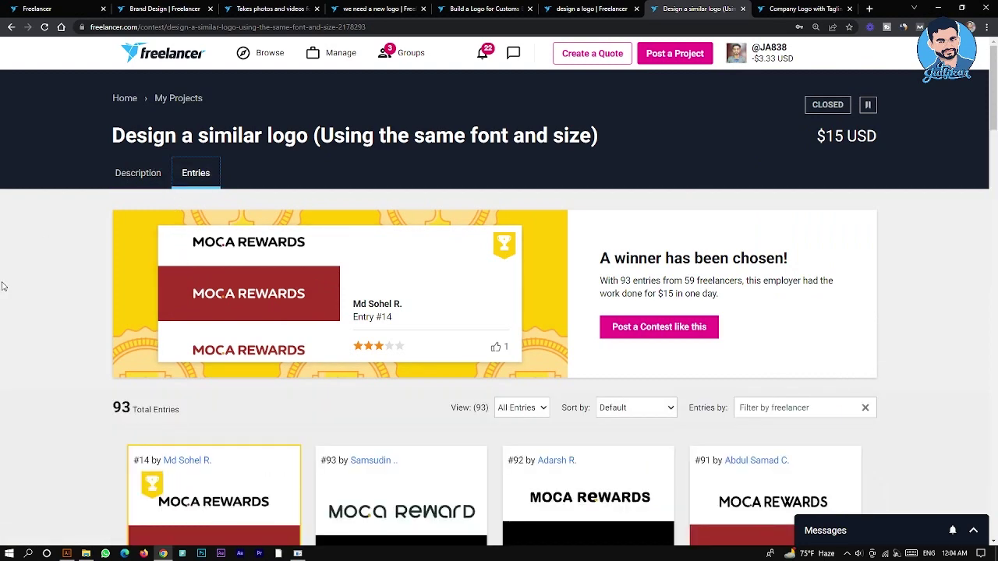
{"action": "scroll", "coordinate": [11, 296], "scroll_direction": "down", "scroll_amount": 3}
{"action": "scroll", "coordinate": [263, 276], "scroll_direction": "up", "scroll_amount": 3}
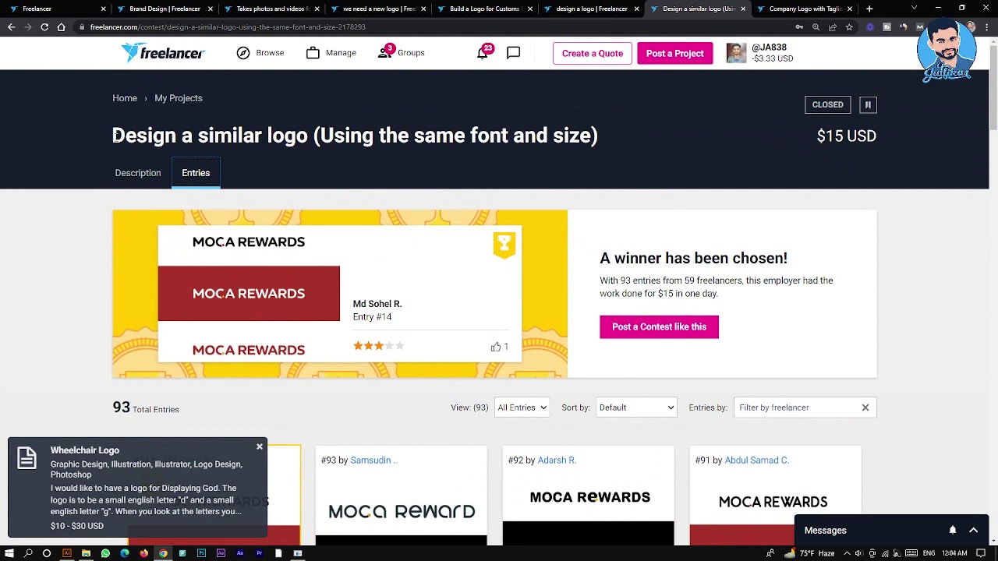
Highlight and clear the contest title, then go to the design a logo contest
{"action": "left_click_drag", "start_coordinate": [113, 134], "coordinate": [605, 136]}
{"action": "left_click", "coordinate": [517, 143]}
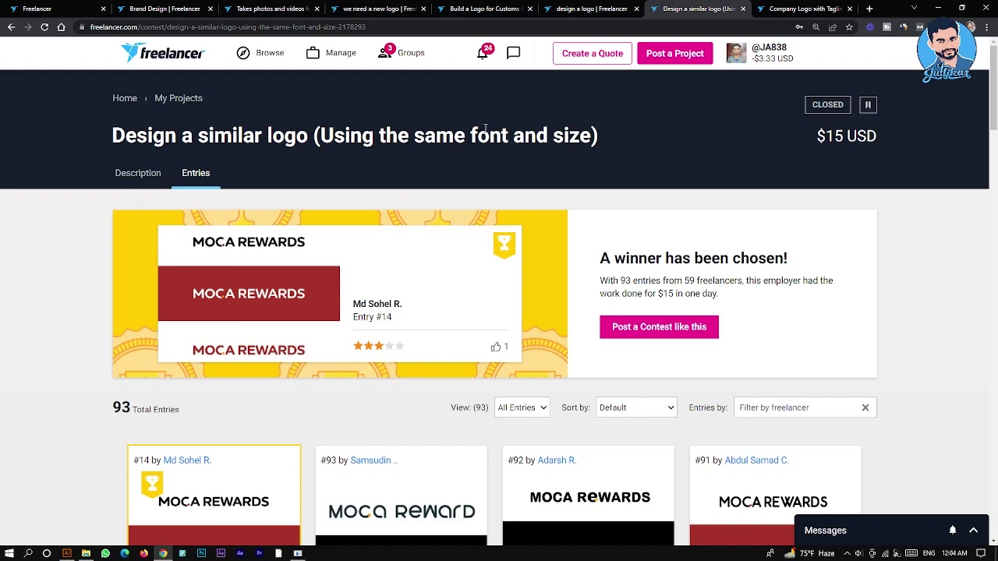
{"action": "left_click", "coordinate": [580, 9]}
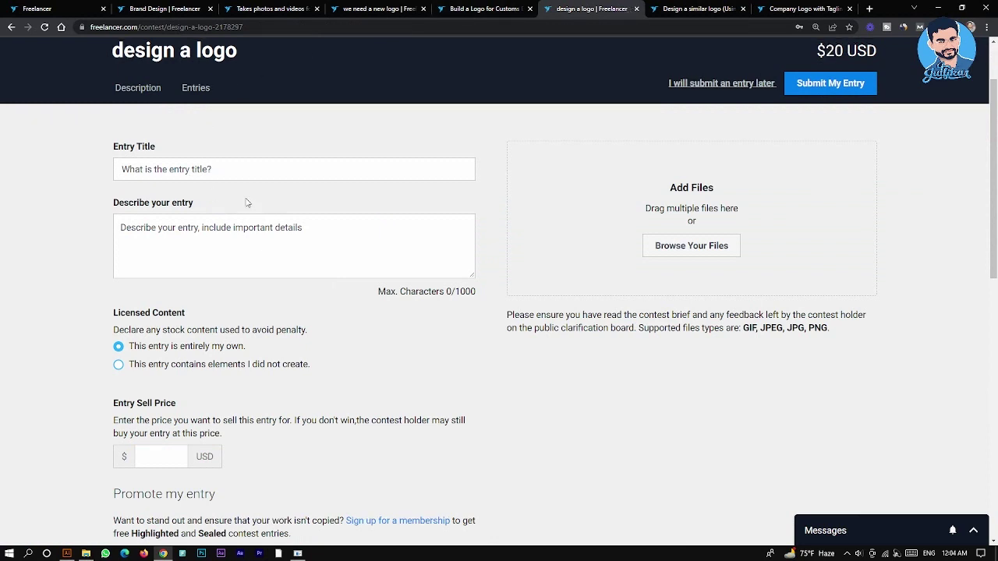
Read the design a logo contest brief and browse its 109 entries
{"action": "scroll", "coordinate": [134, 181], "scroll_direction": "up", "scroll_amount": 2}
{"action": "left_click", "coordinate": [134, 175]}
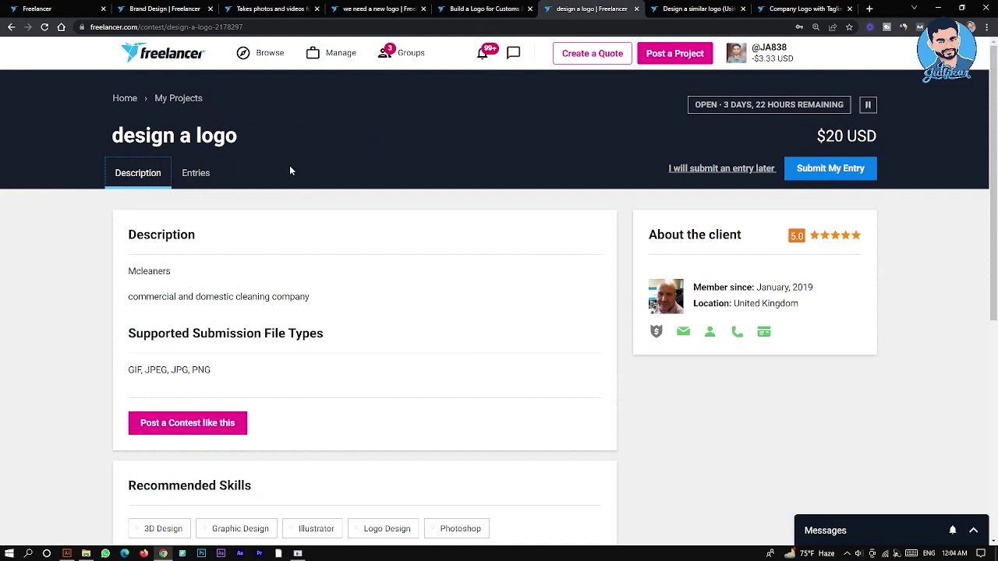
{"action": "left_click", "coordinate": [197, 173]}
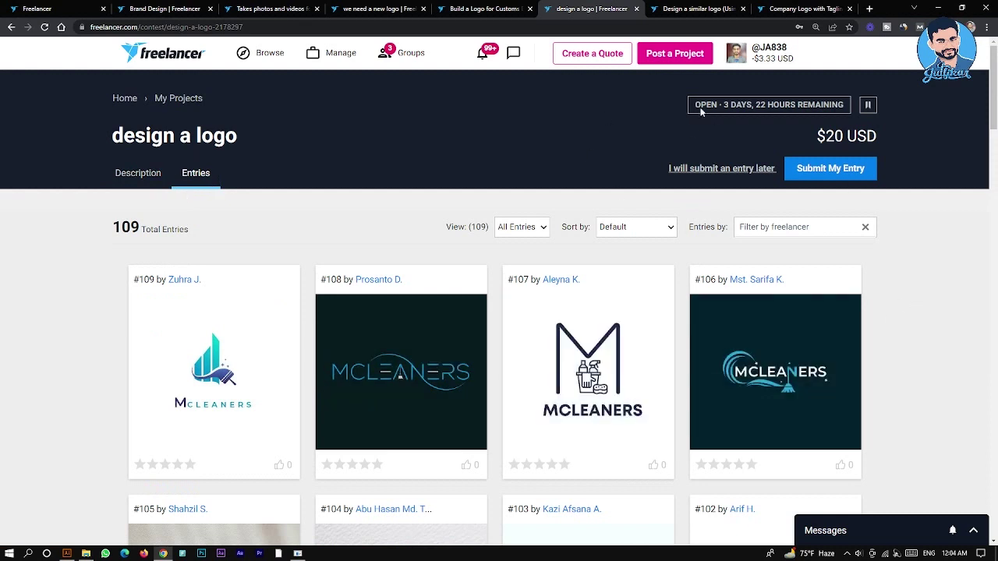
Highlight the time-remaining badge, then open the Build a Logo for Customs Brokerage contest
{"action": "left_click_drag", "start_coordinate": [701, 110], "coordinate": [810, 106]}
{"action": "left_click", "coordinate": [772, 107]}
{"action": "left_click", "coordinate": [480, 9]}
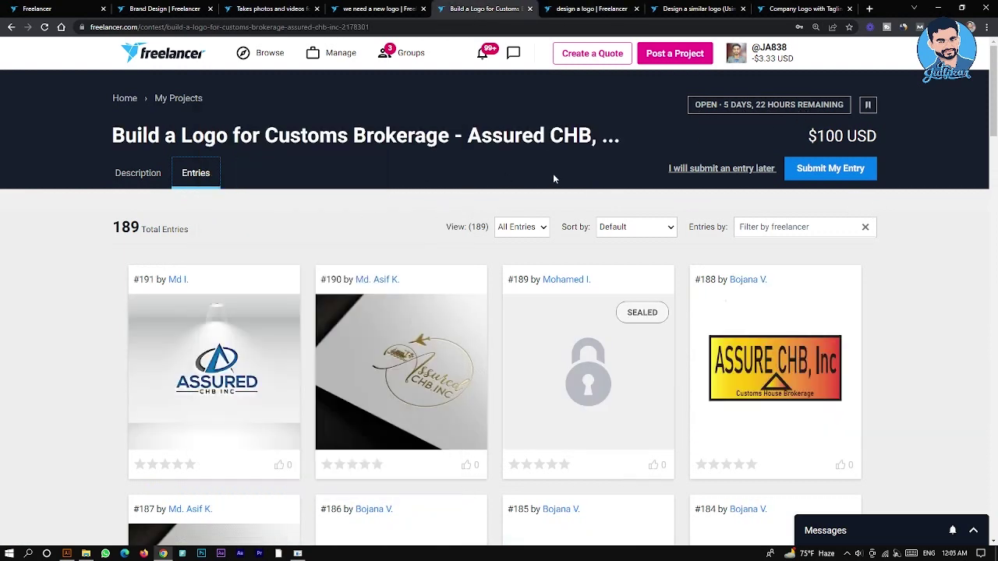
Move the we need a new logo tab two places right, then view Brand Design's 3 entries
{"action": "left_click", "coordinate": [376, 8]}
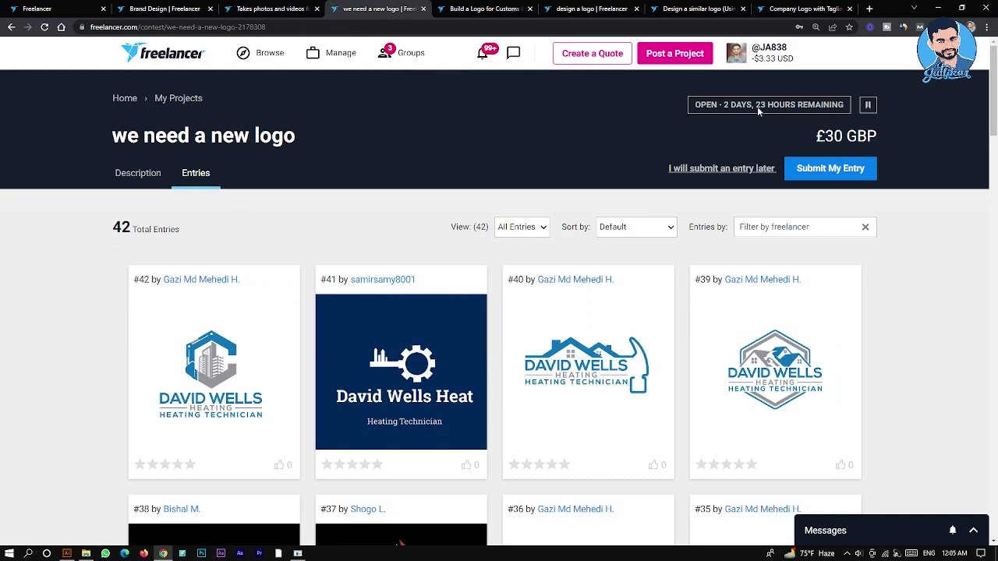
{"action": "left_click_drag", "start_coordinate": [373, 8], "coordinate": [421, 16]}
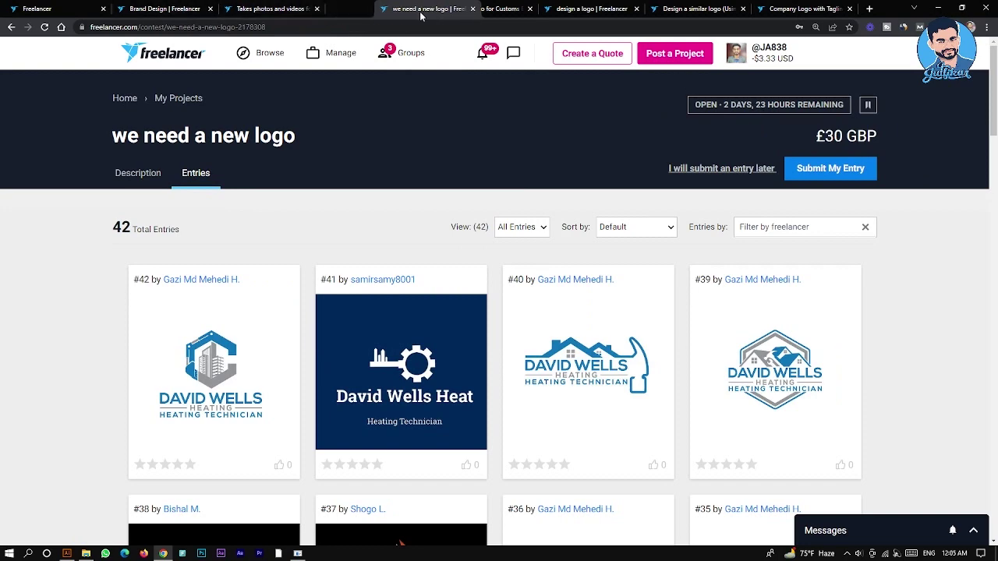
{"action": "left_click_drag", "start_coordinate": [421, 16], "coordinate": [593, 9]}
{"action": "left_click", "coordinate": [273, 8]}
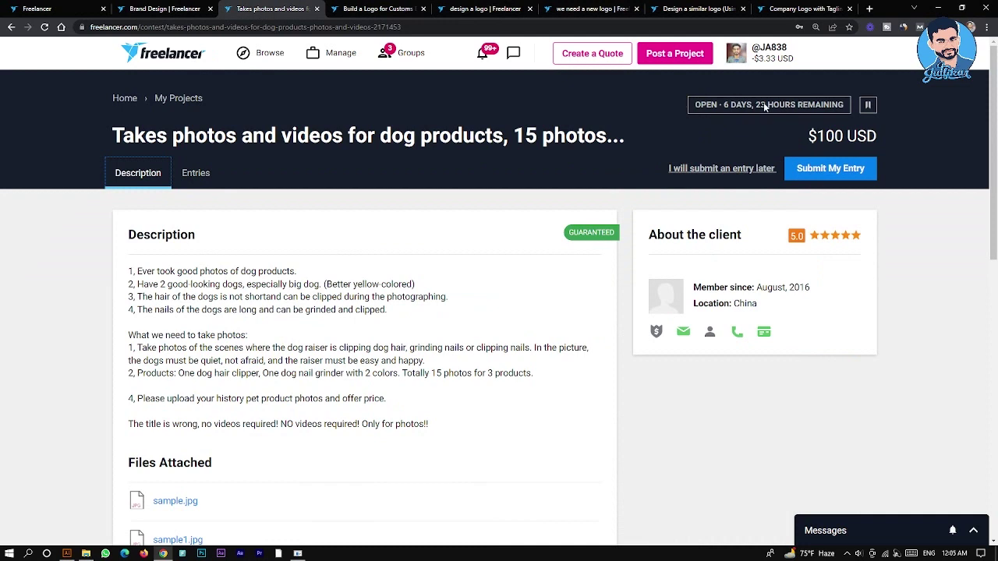
{"action": "key", "text": "ctrl+shift+Tab"}
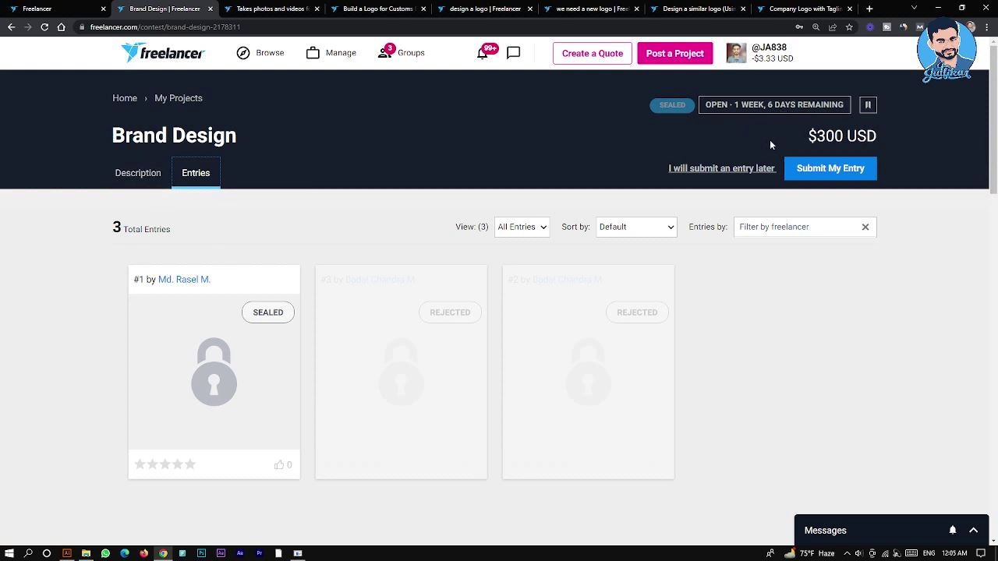
Return to the £30 GBP we need a new logo contest's 42 entries
{"action": "left_click", "coordinate": [587, 10]}
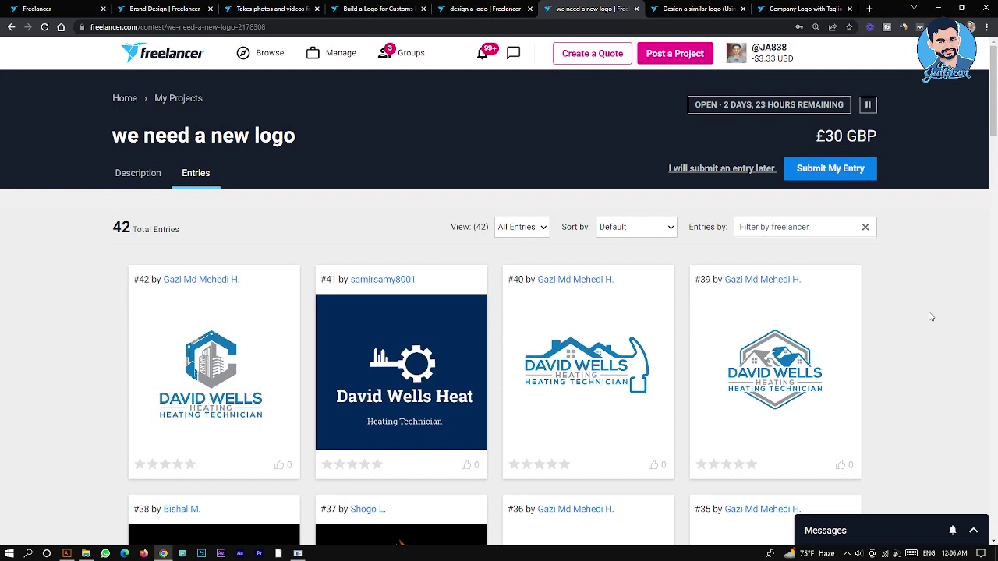
{"action": "scroll", "coordinate": [98, 328], "scroll_direction": "down", "scroll_amount": 3}
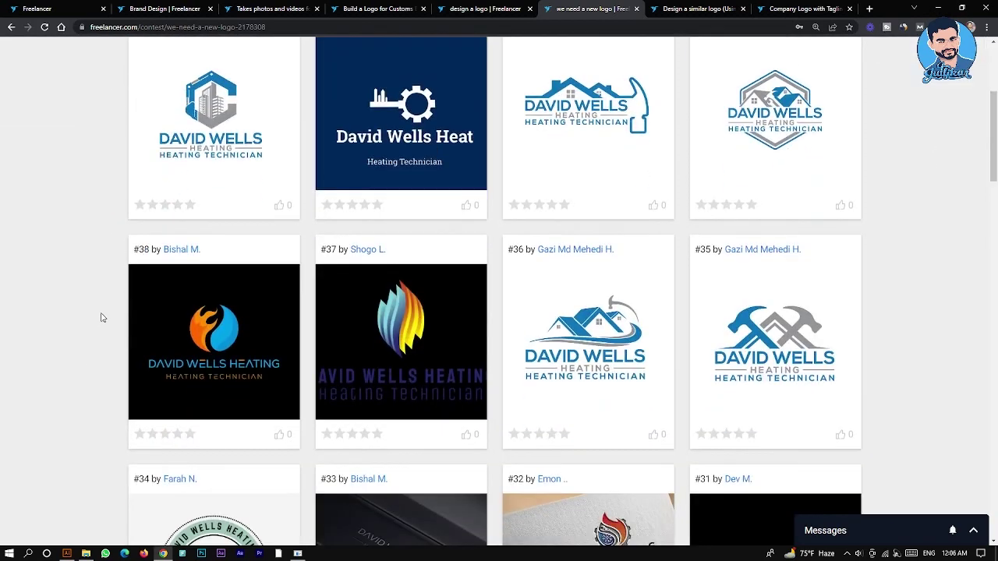